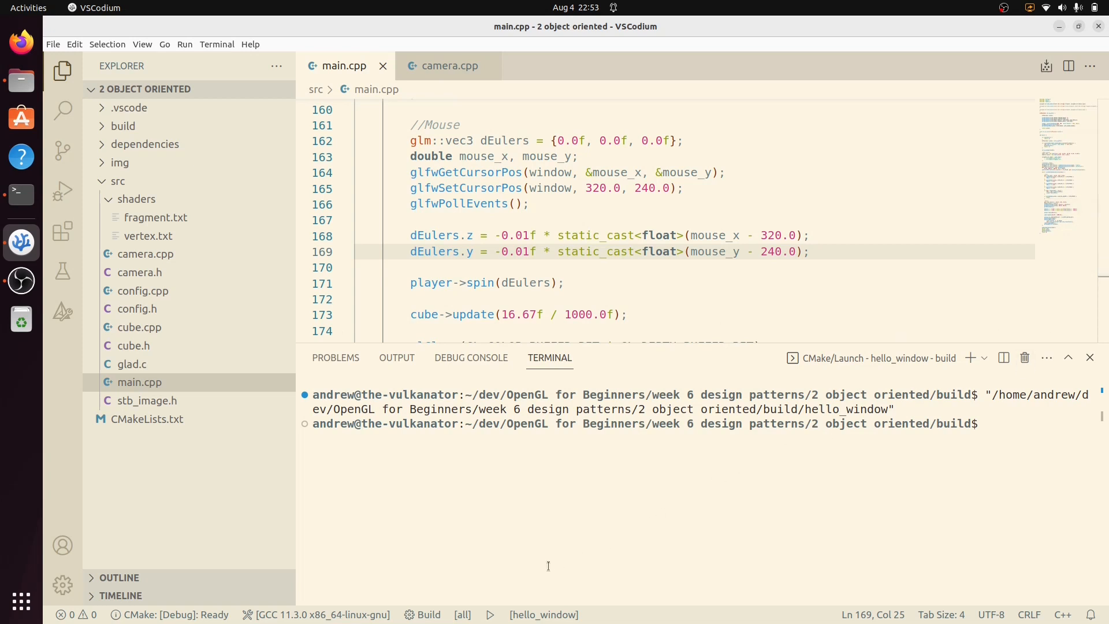
# Step: Run hello_window, move the camera with W and S around the cube, then quit with Escape
pyautogui.click(490, 613)
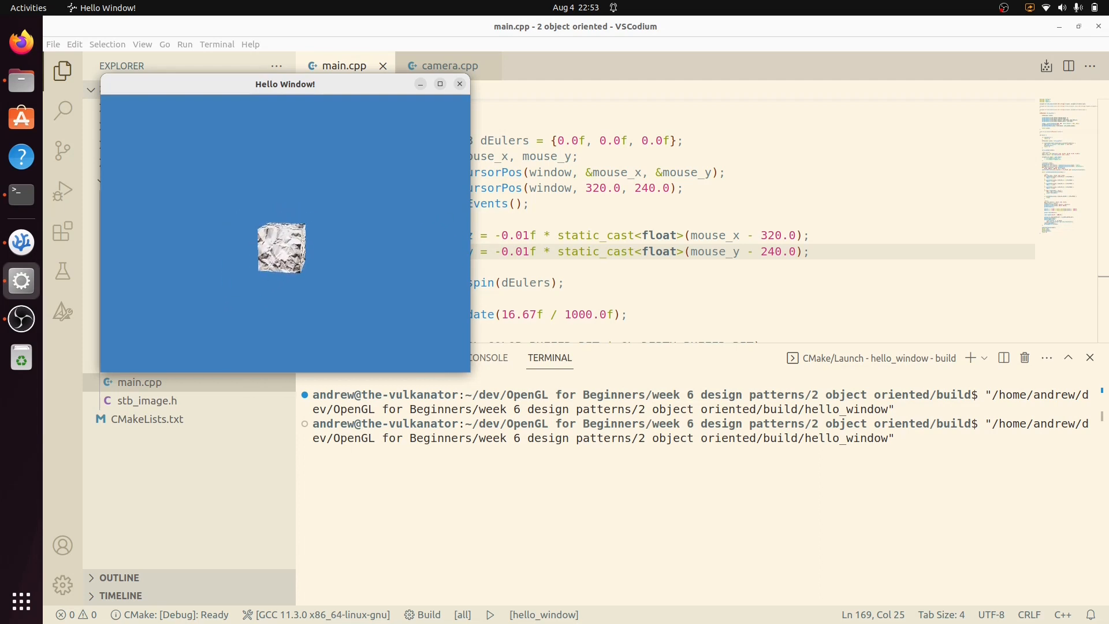
pyautogui.press('w')
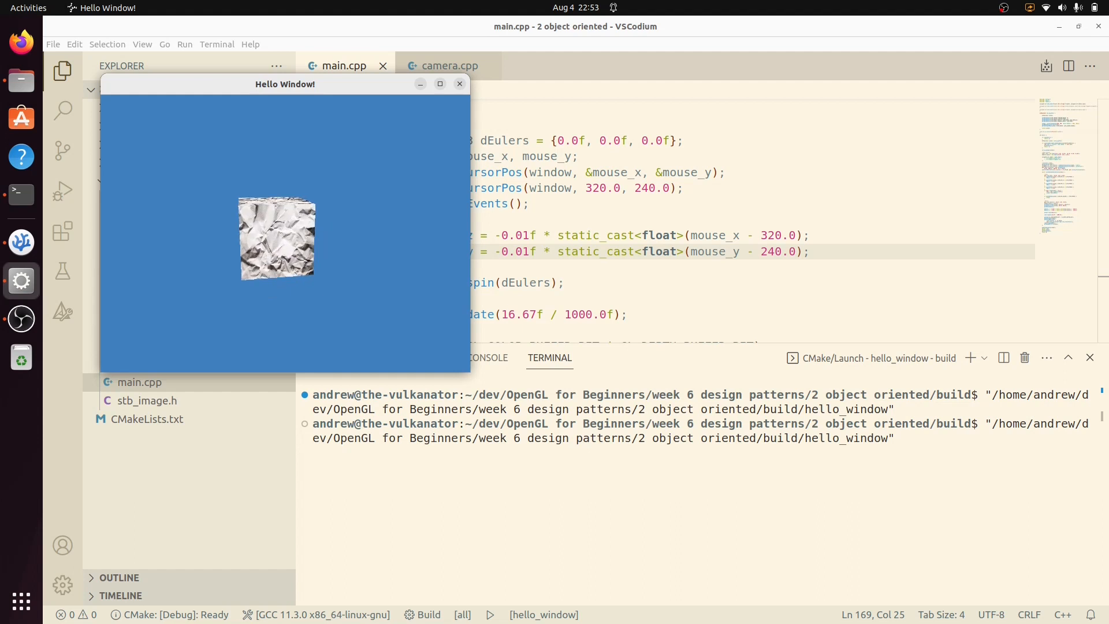
pyautogui.press('s')
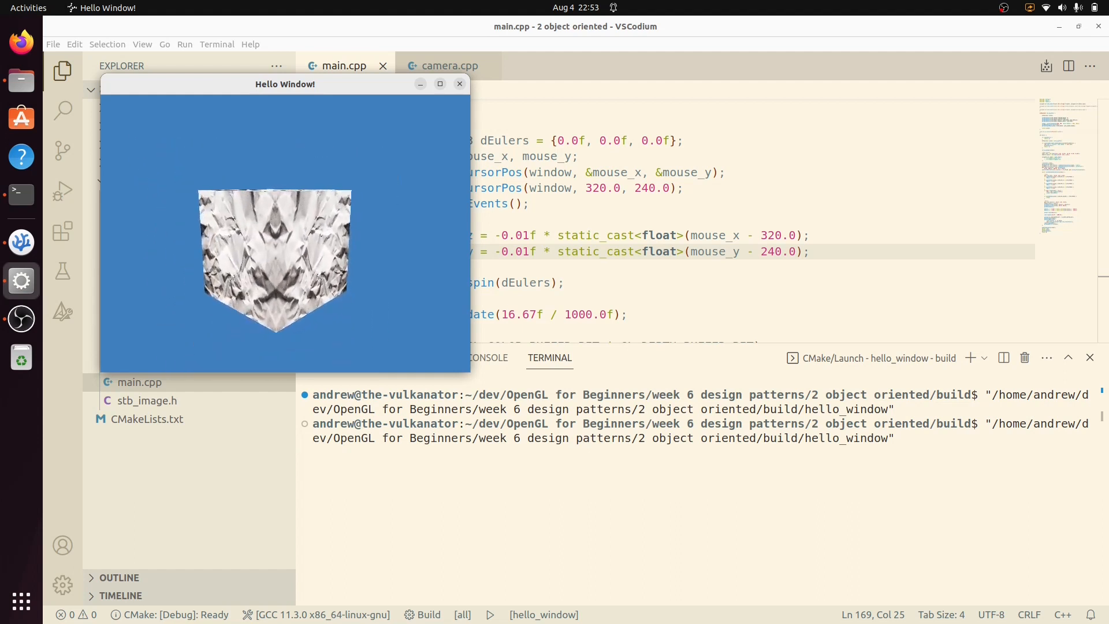
pyautogui.press('s')
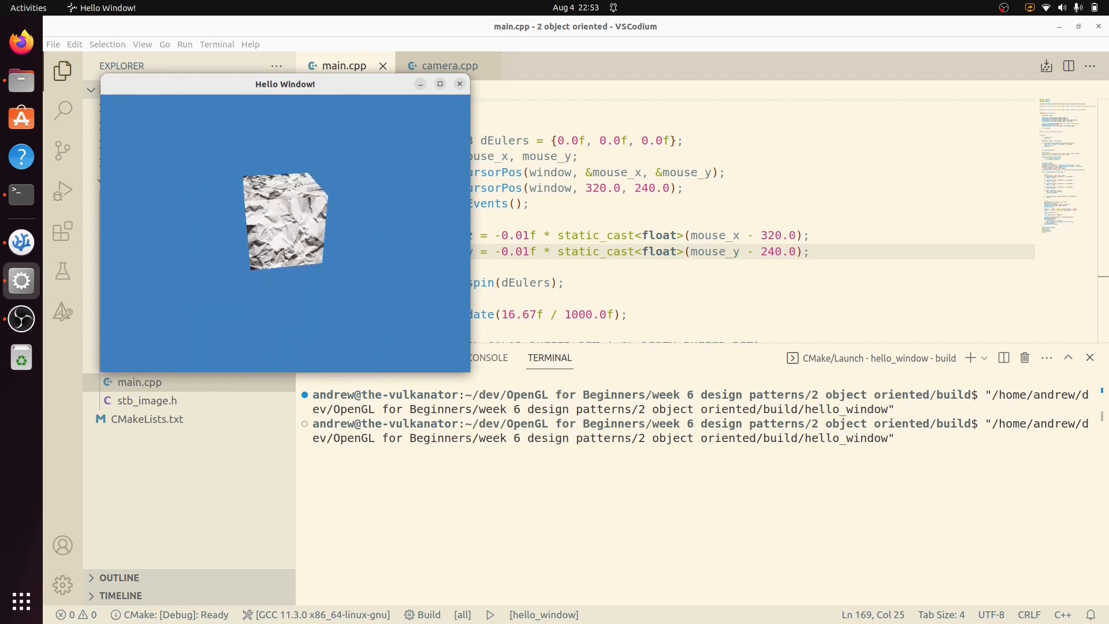
pyautogui.press('Escape')
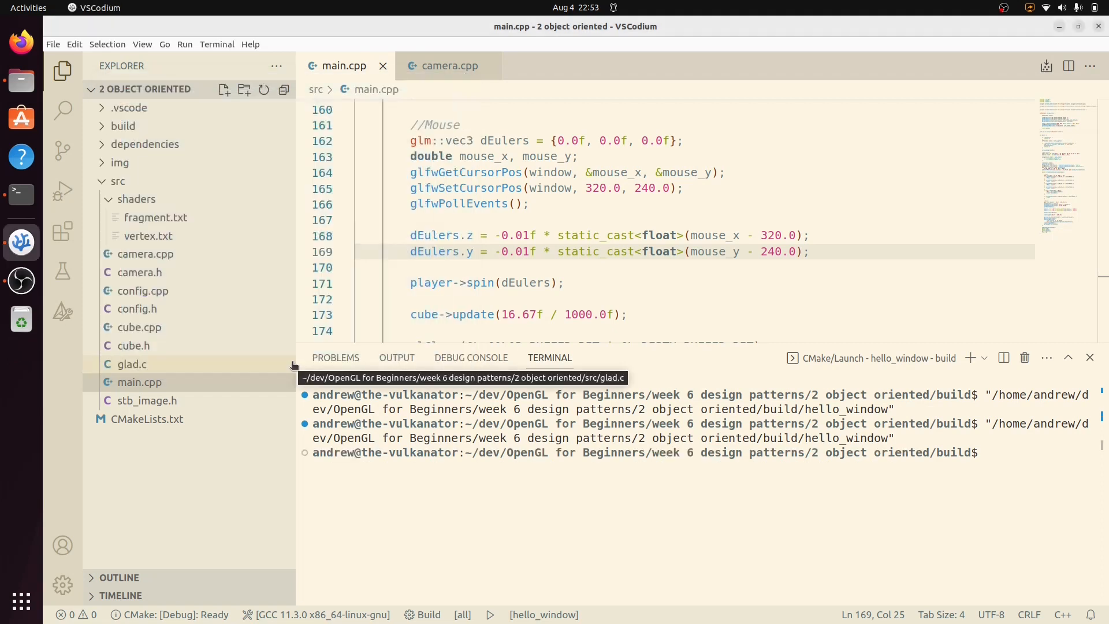
# Step: Hide the terminal, browse main.cpp and cube.h, then view cube.cpp with make_mesh folded
pyautogui.click(1026, 358)
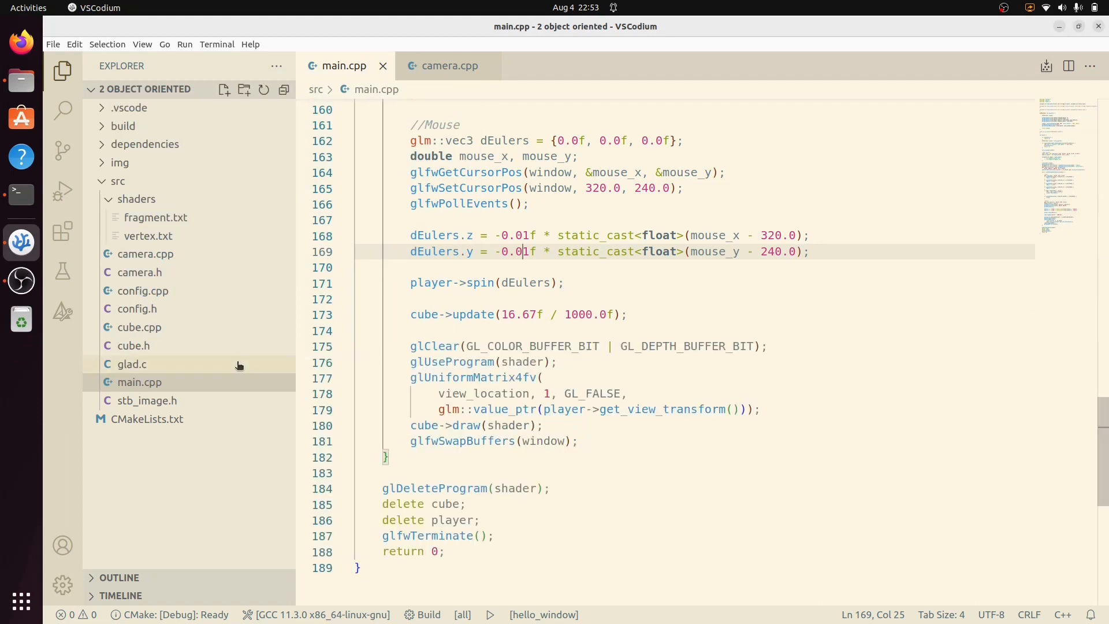
pyautogui.click(144, 388)
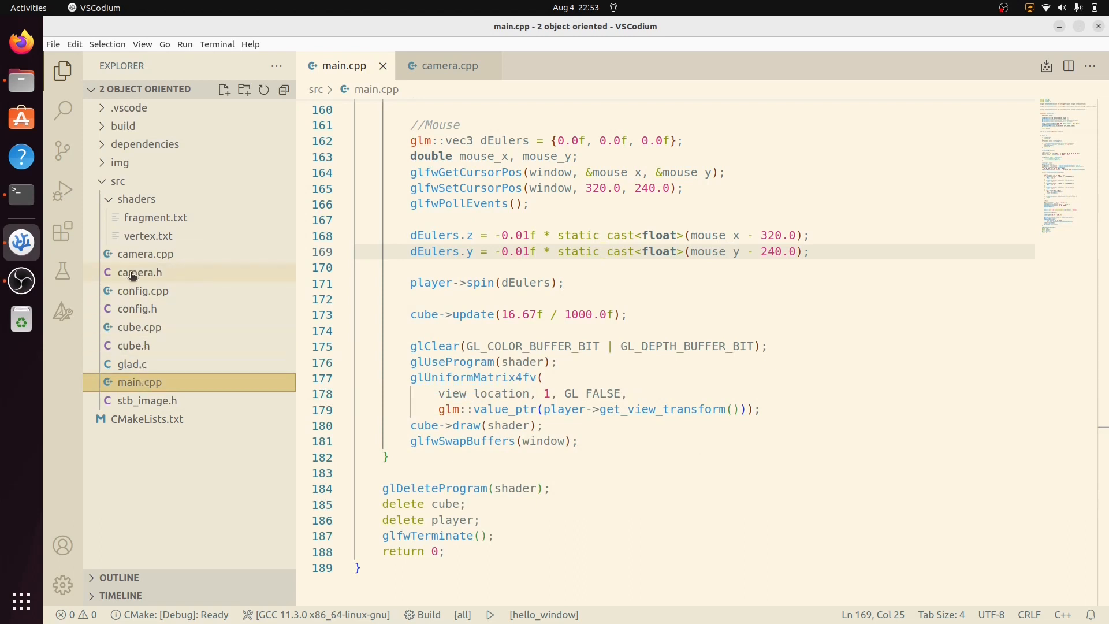
pyautogui.click(127, 345)
pyautogui.scroll(4, 515, 225)
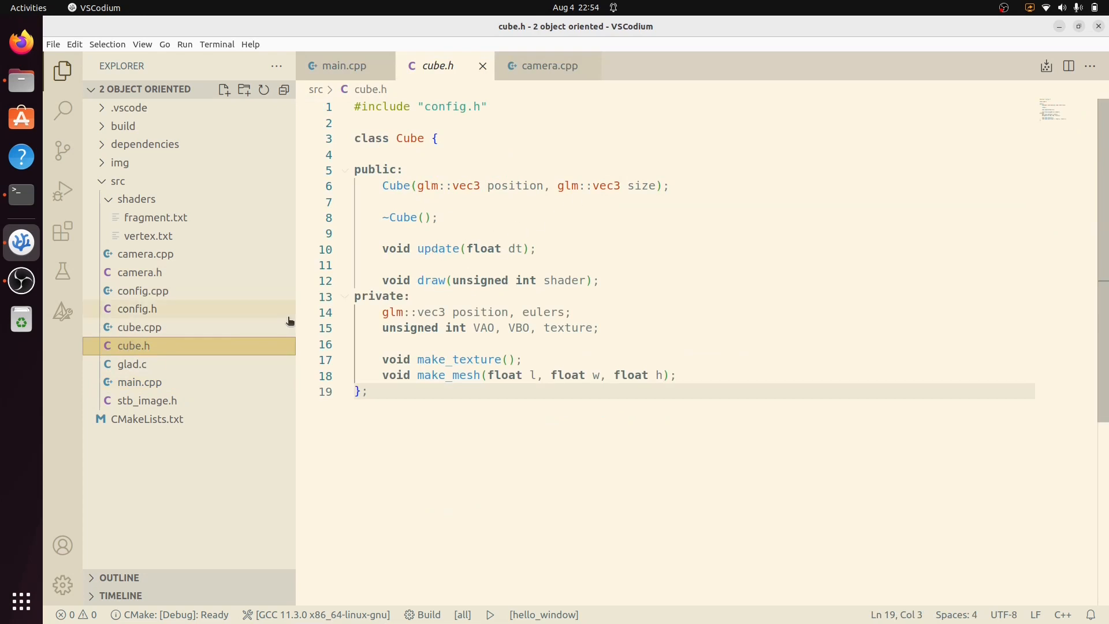
pyautogui.click(154, 330)
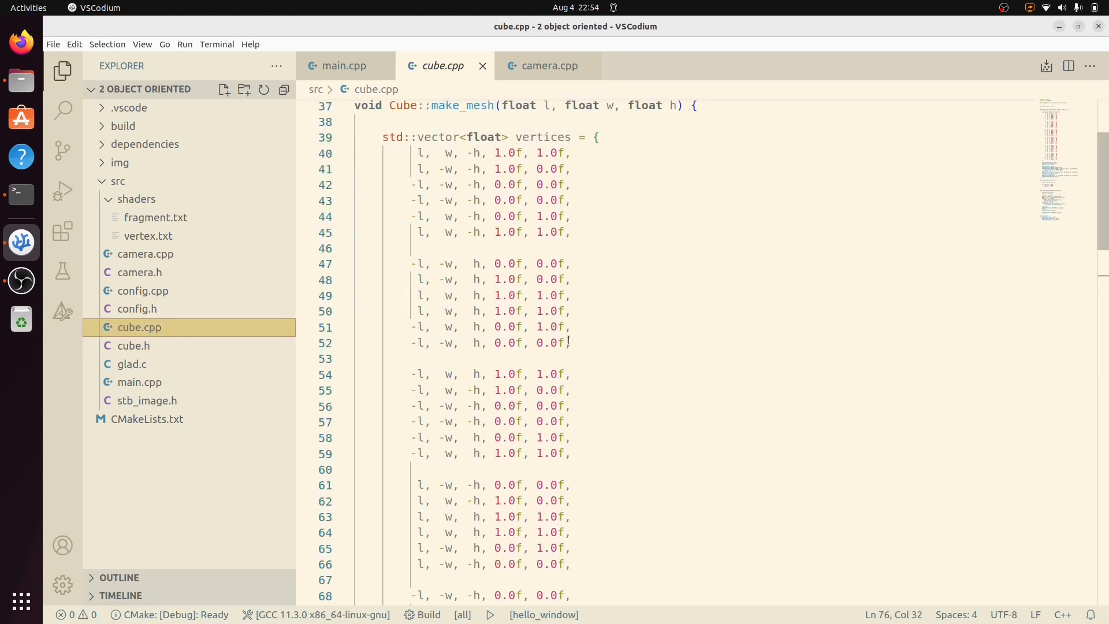
pyautogui.scroll(3, 658, 335)
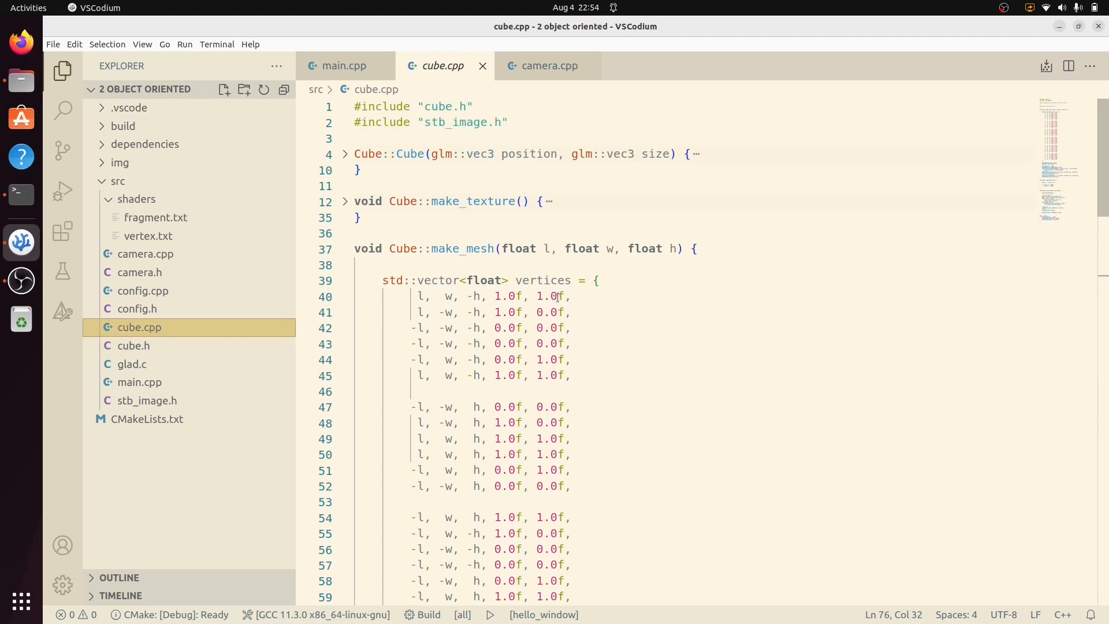
pyautogui.click(344, 250)
pyautogui.scroll(-4, 386, 296)
pyautogui.scroll(-1, 386, 296)
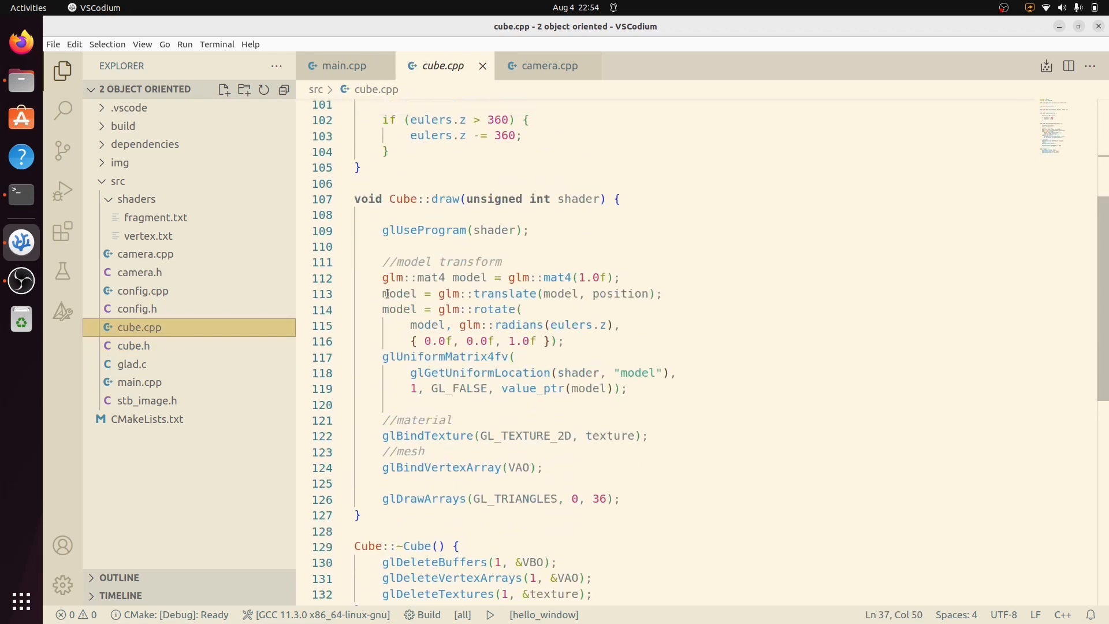
pyautogui.scroll(1, 386, 296)
pyautogui.scroll(-1, 387, 295)
pyautogui.scroll(1, 387, 296)
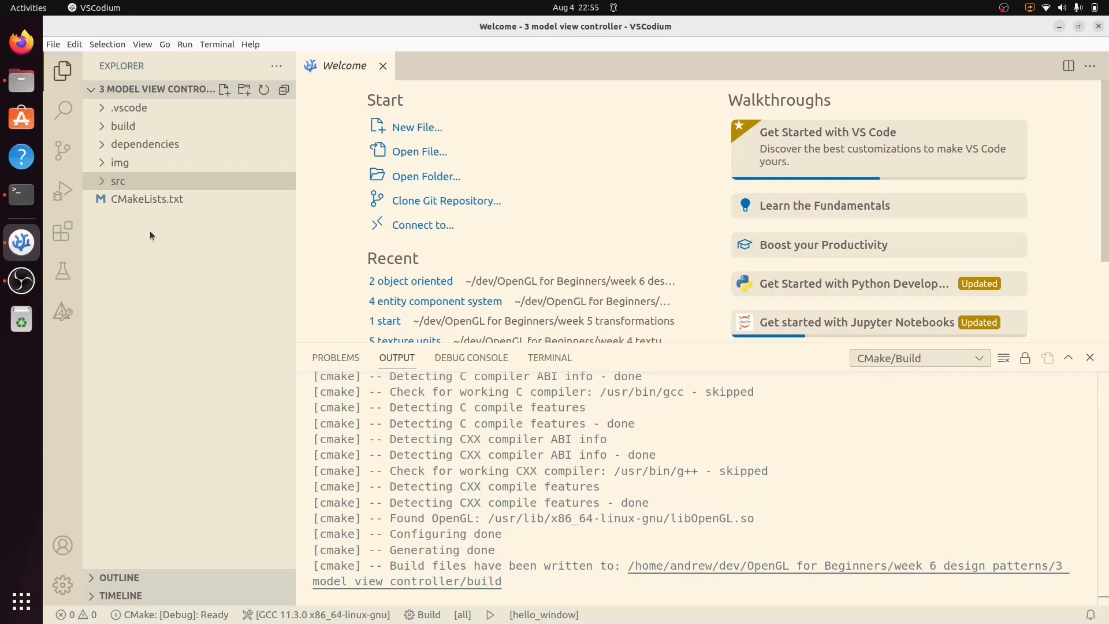
# Step: Browse the src folder's model, view and controller subfolders in the Explorer
pyautogui.click(99, 182)
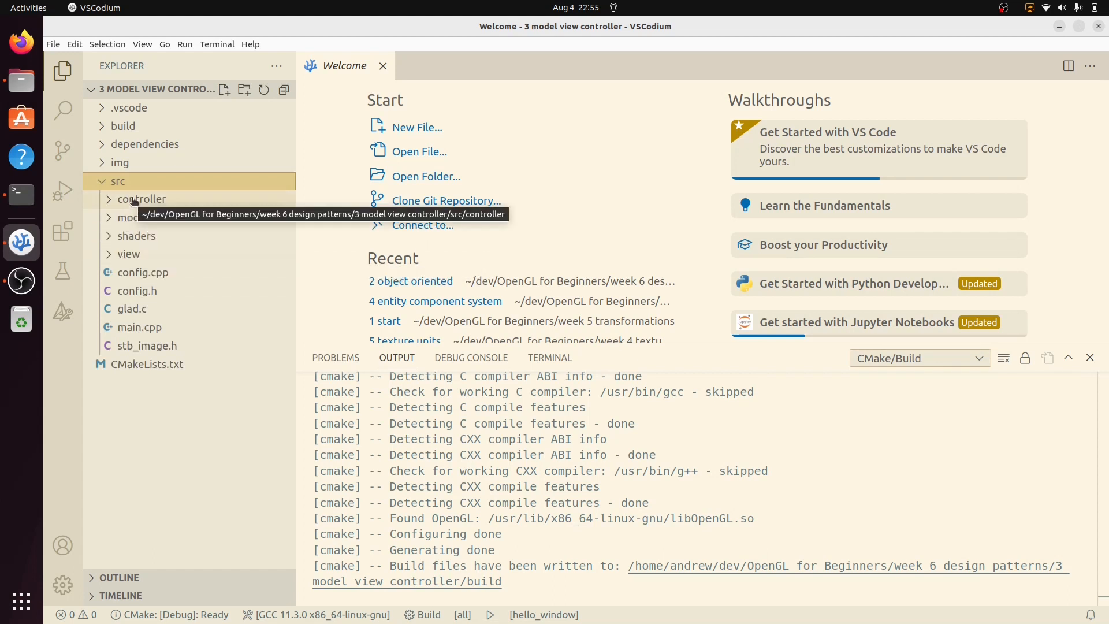
pyautogui.click(113, 217)
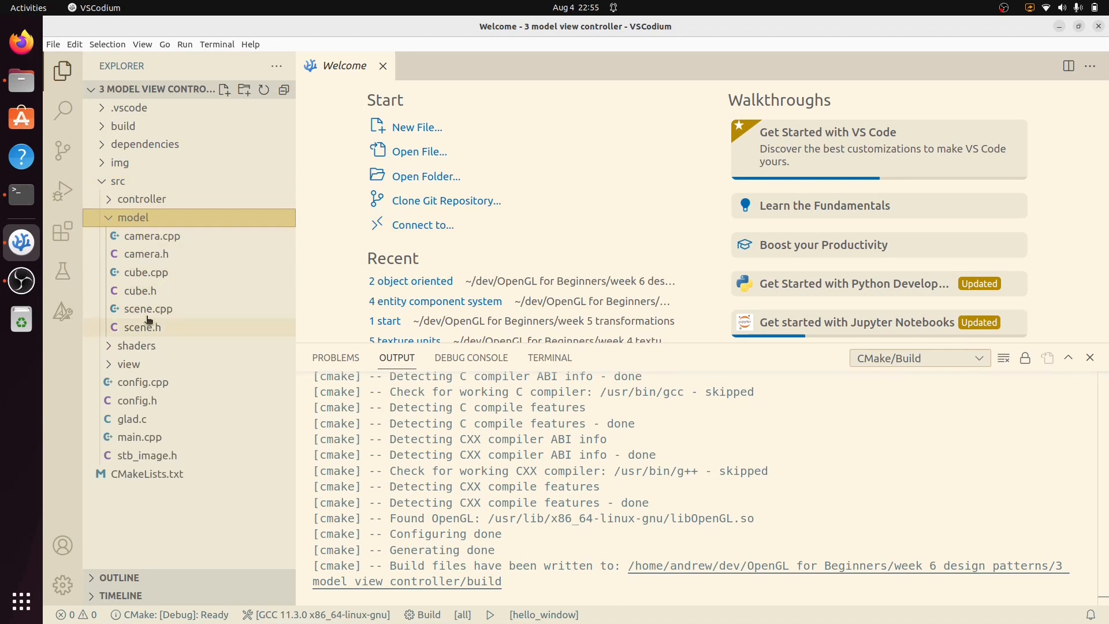
pyautogui.click(111, 221)
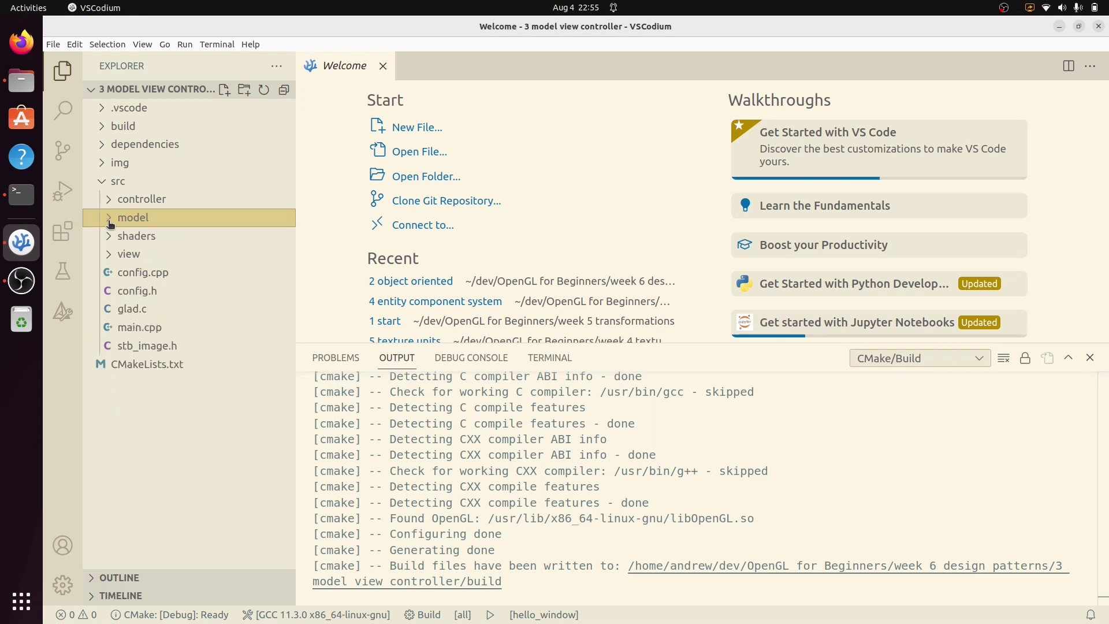
pyautogui.click(112, 260)
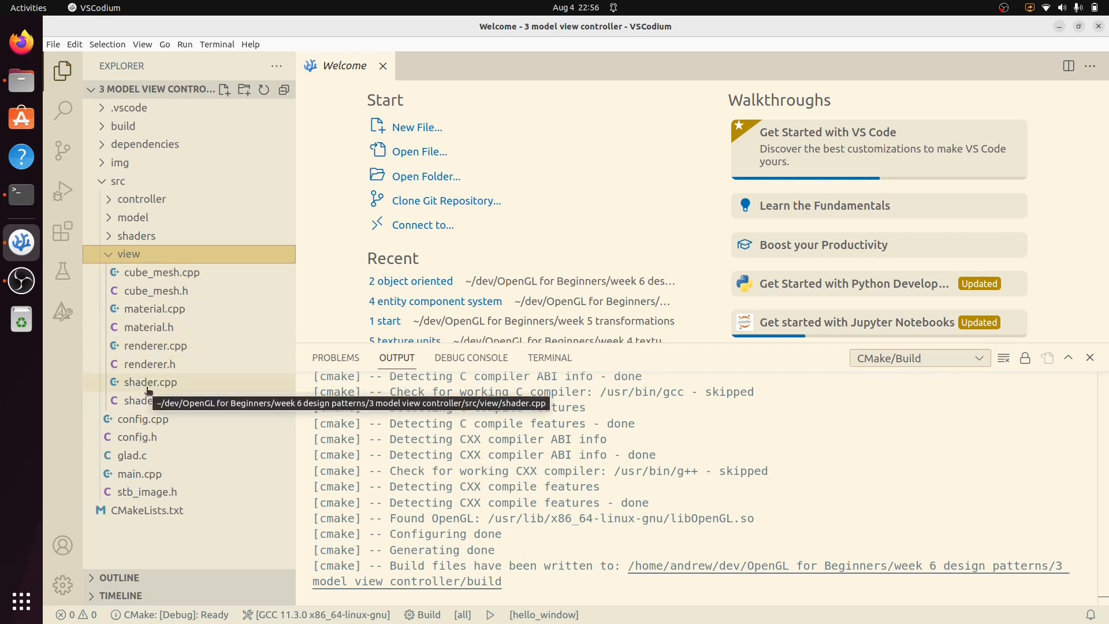
pyautogui.click(108, 257)
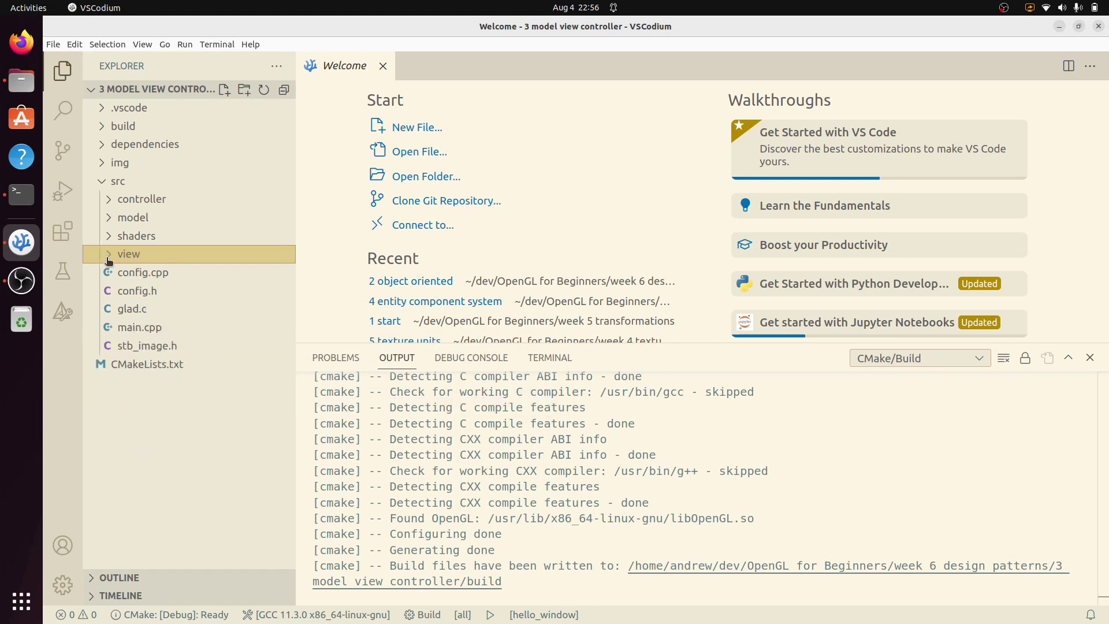
pyautogui.click(110, 200)
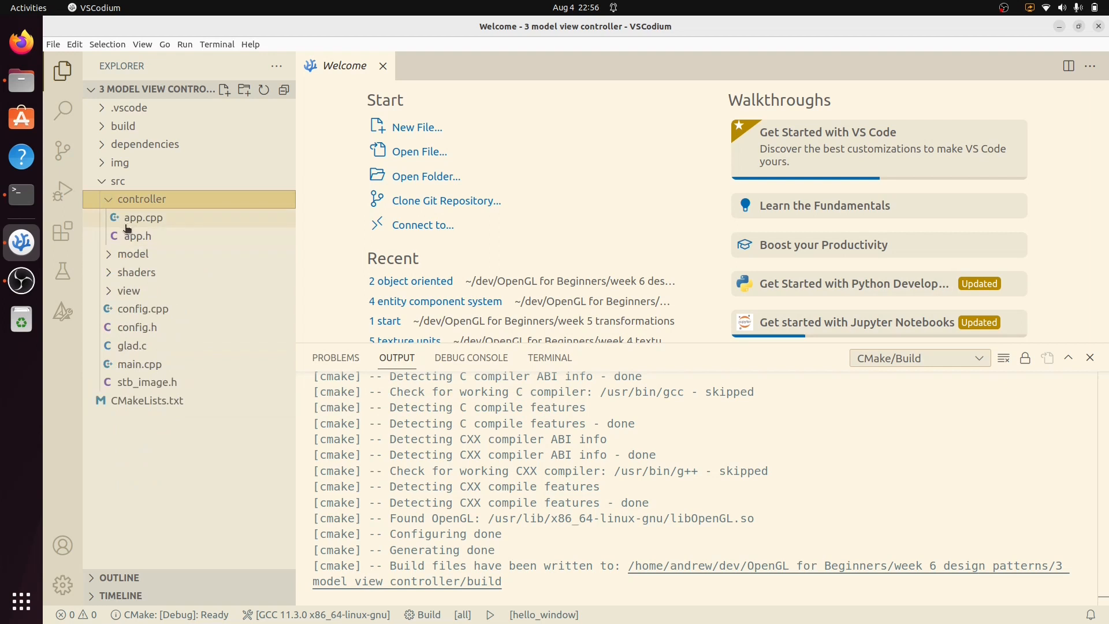
# Step: View main.cpp then app.cpp, peeking at handle_input before refolding it
pyautogui.click(132, 368)
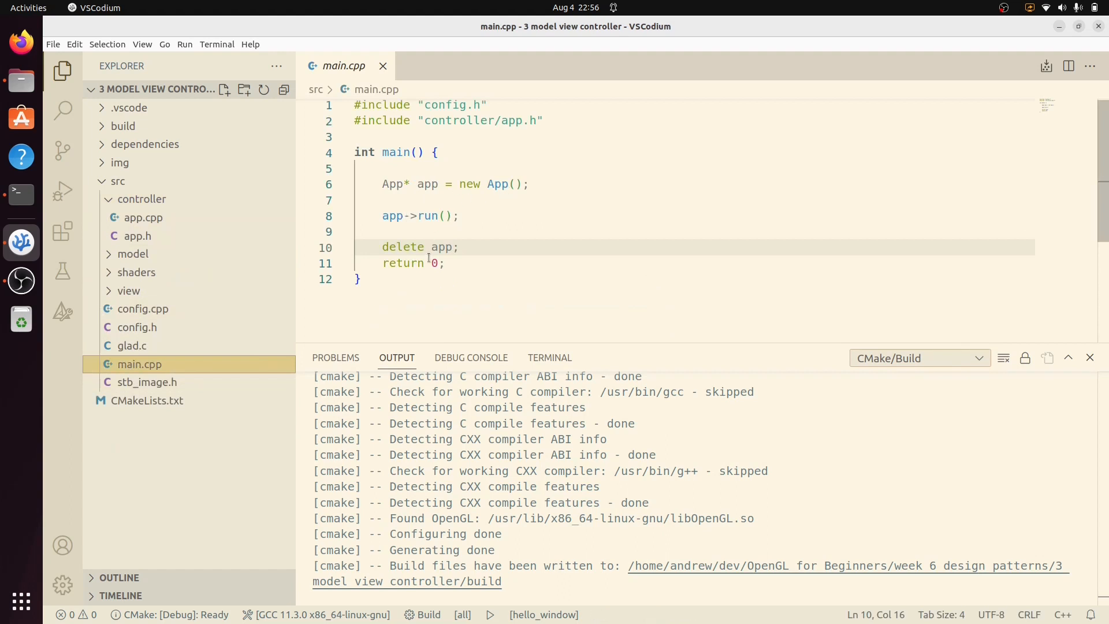
pyautogui.click(148, 221)
pyautogui.scroll(-3, 471, 234)
pyautogui.scroll(3, 472, 236)
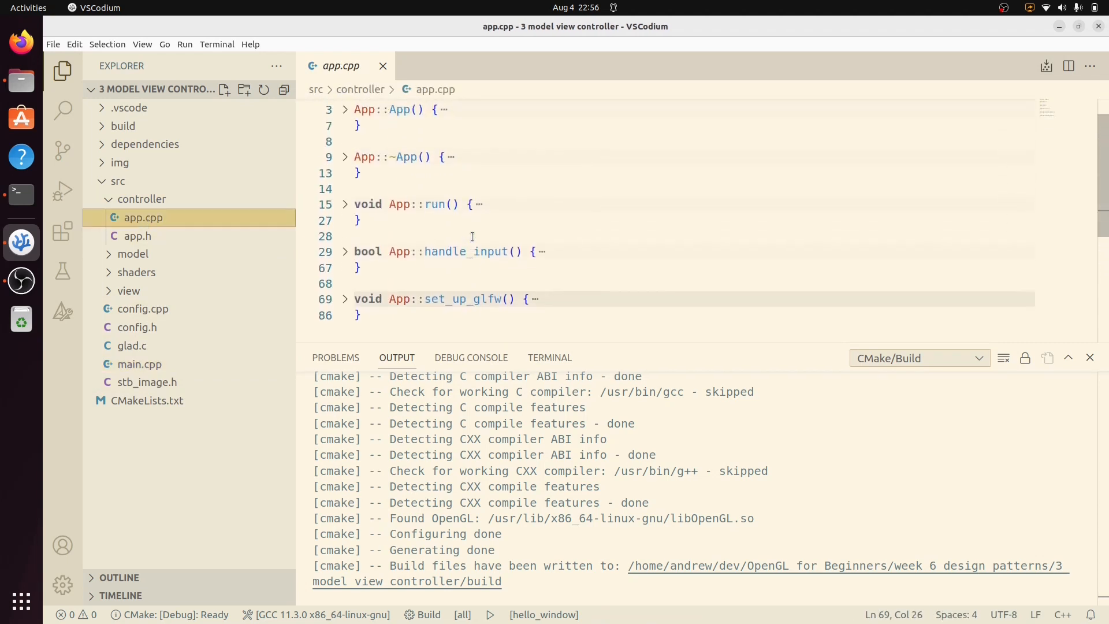
pyautogui.click(345, 253)
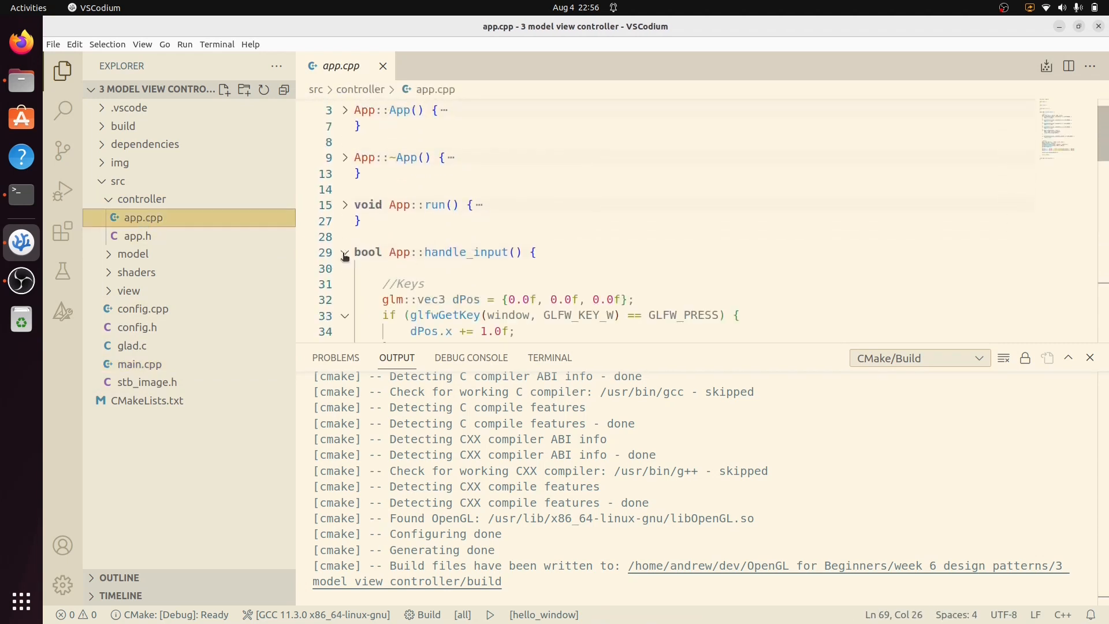
pyautogui.scroll(-5, 475, 265)
pyautogui.scroll(-4, 475, 265)
pyautogui.scroll(8, 412, 236)
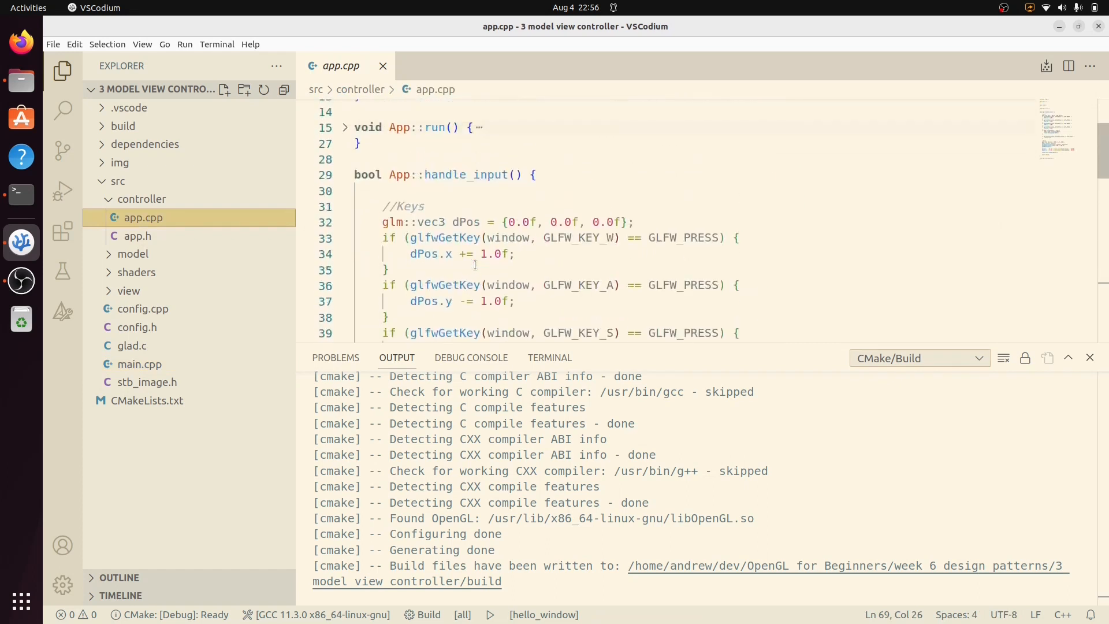
pyautogui.scroll(1, 412, 236)
pyautogui.click(346, 196)
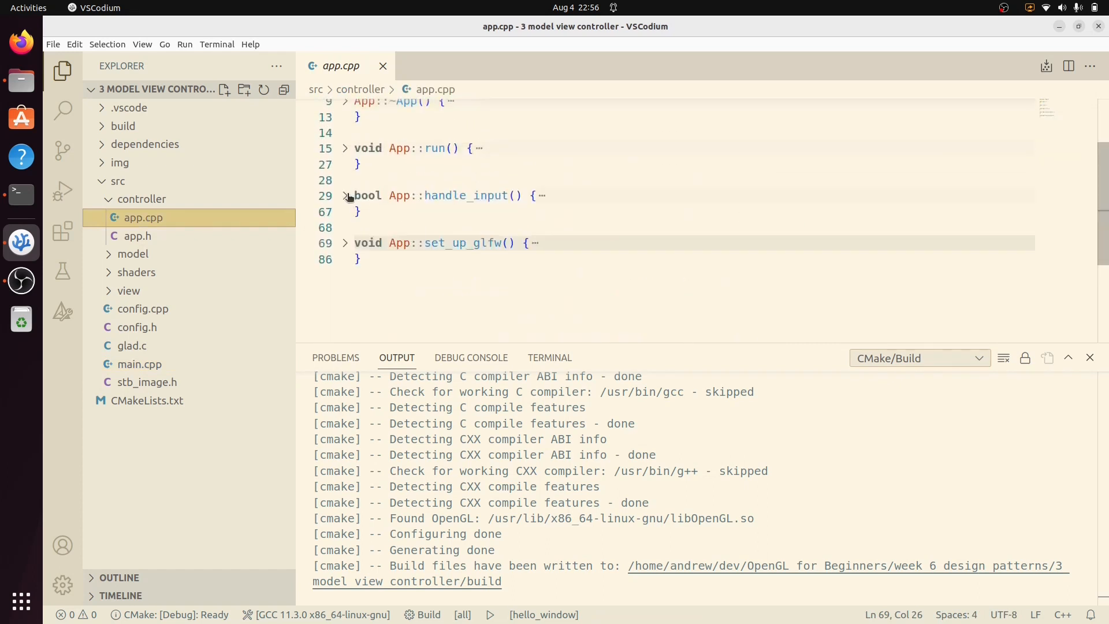
# Step: Build and launch the restructured project, then move the camera toward the cube with W
pyautogui.click(491, 615)
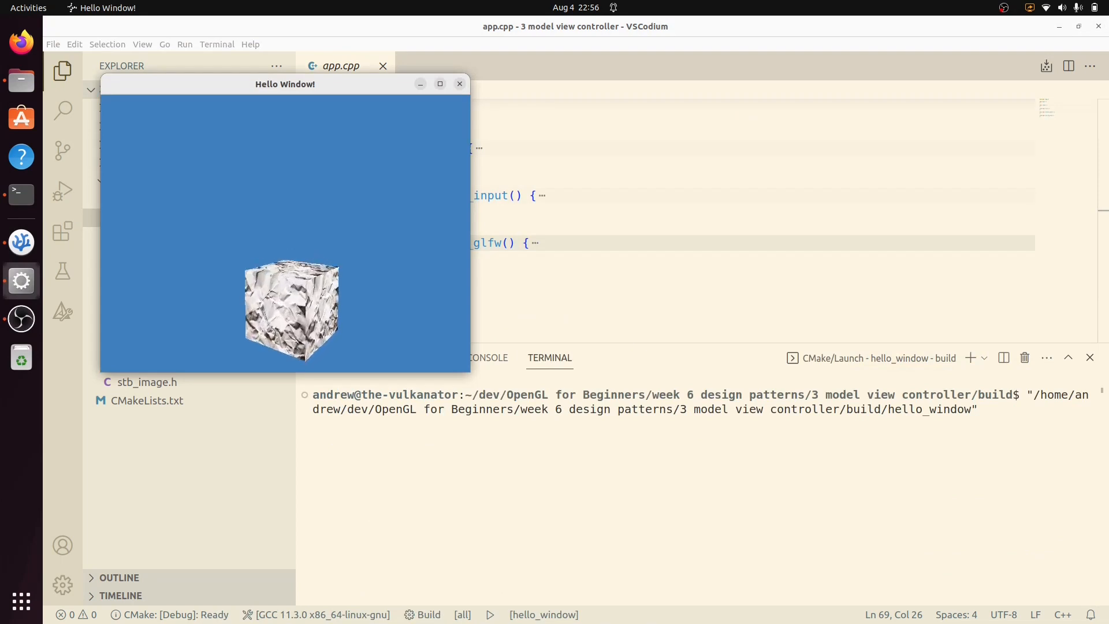
pyautogui.press('w')
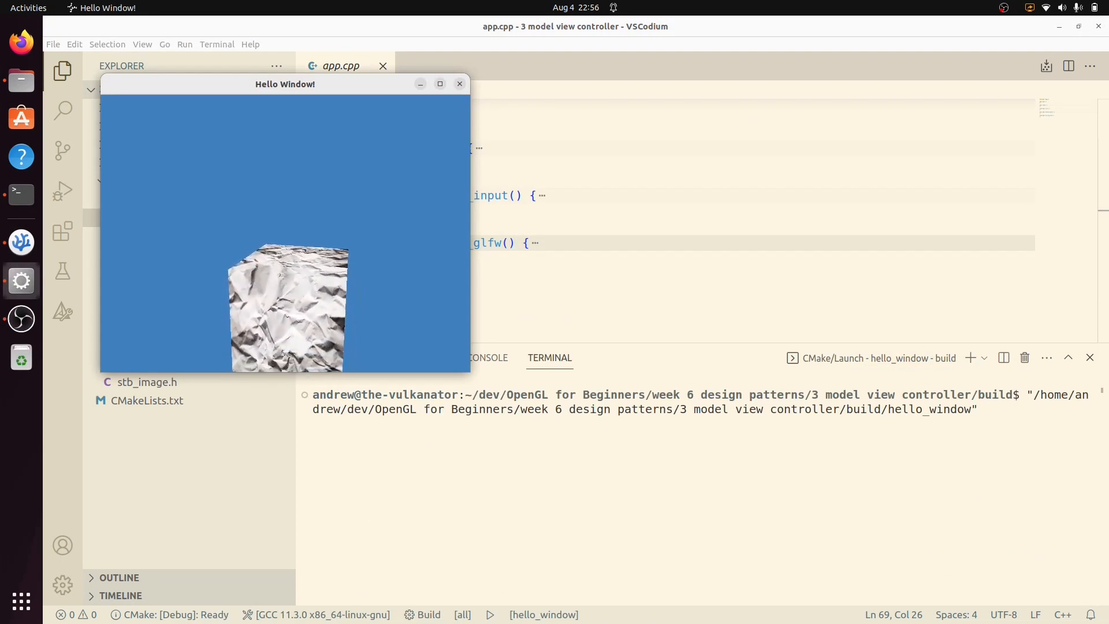
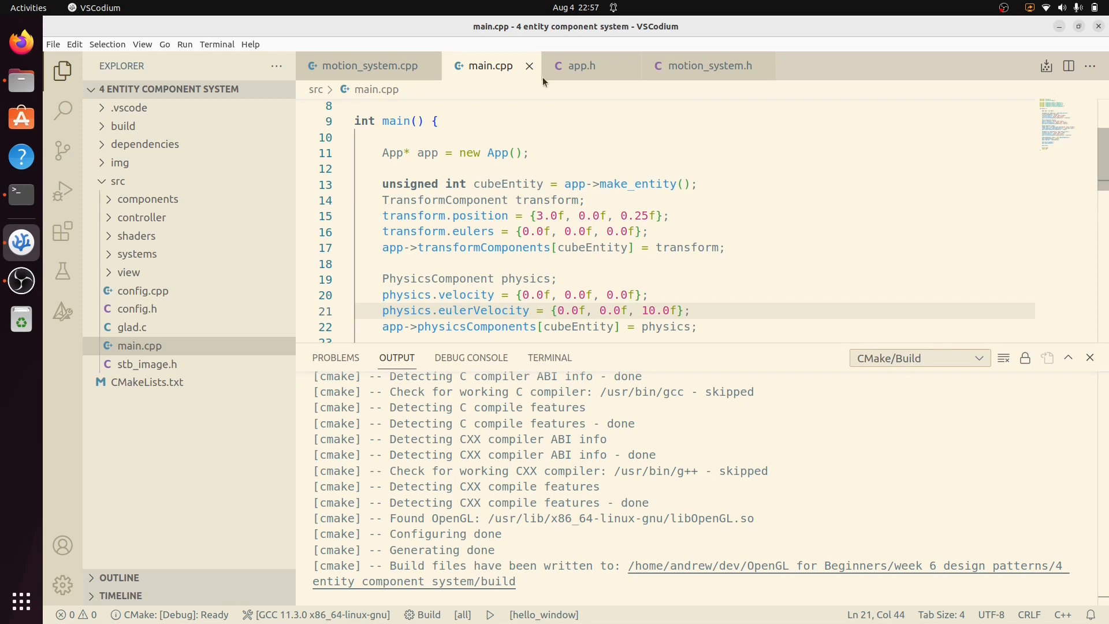
# Step: Close motion_system.cpp, main.cpp, app.h and motion_system.h, then collapse the systems folder
pyautogui.click(431, 66)
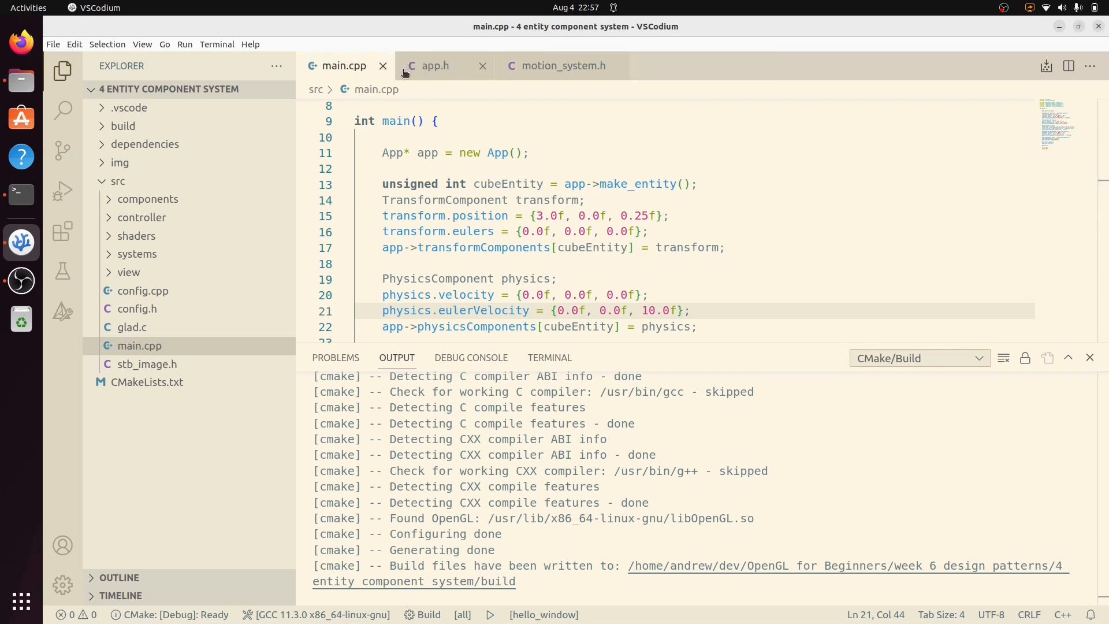
pyautogui.click(382, 66)
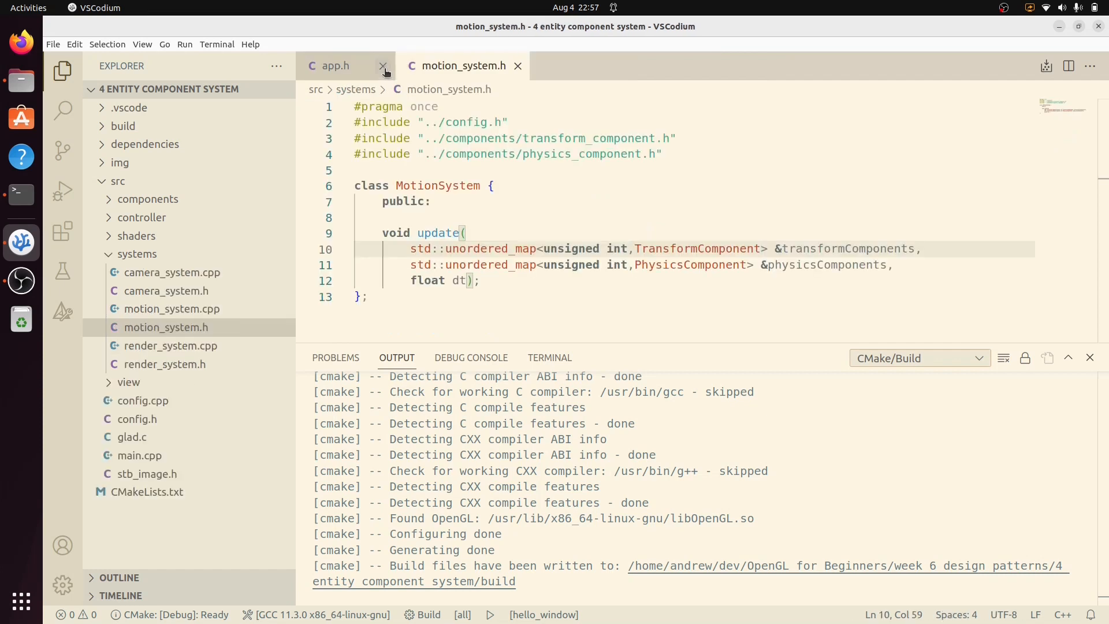
pyautogui.click(383, 66)
pyautogui.click(415, 66)
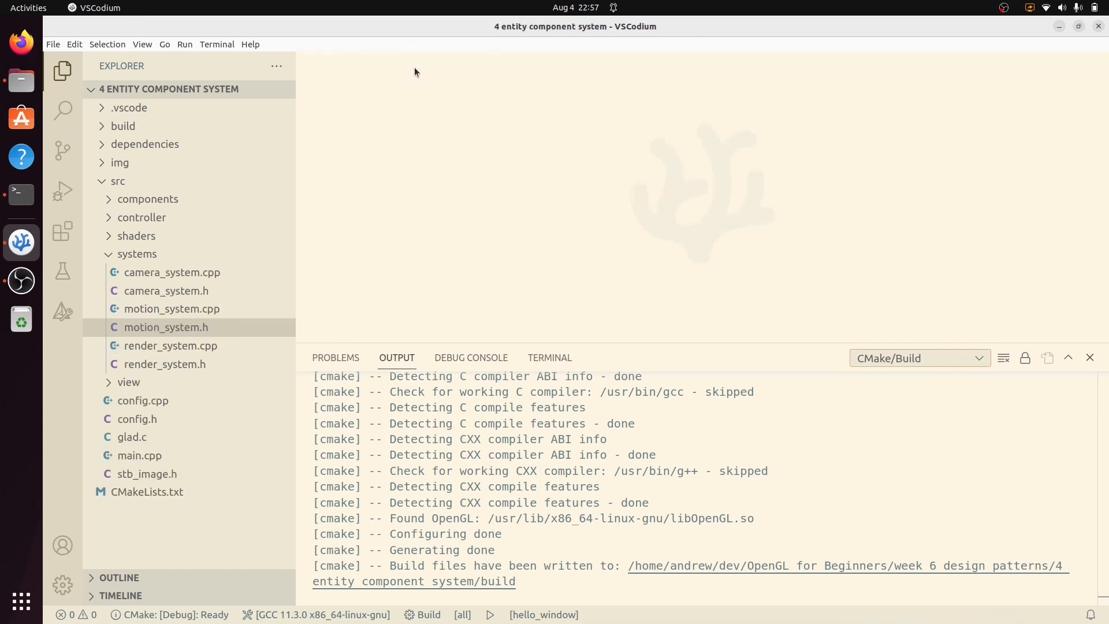
pyautogui.click(110, 259)
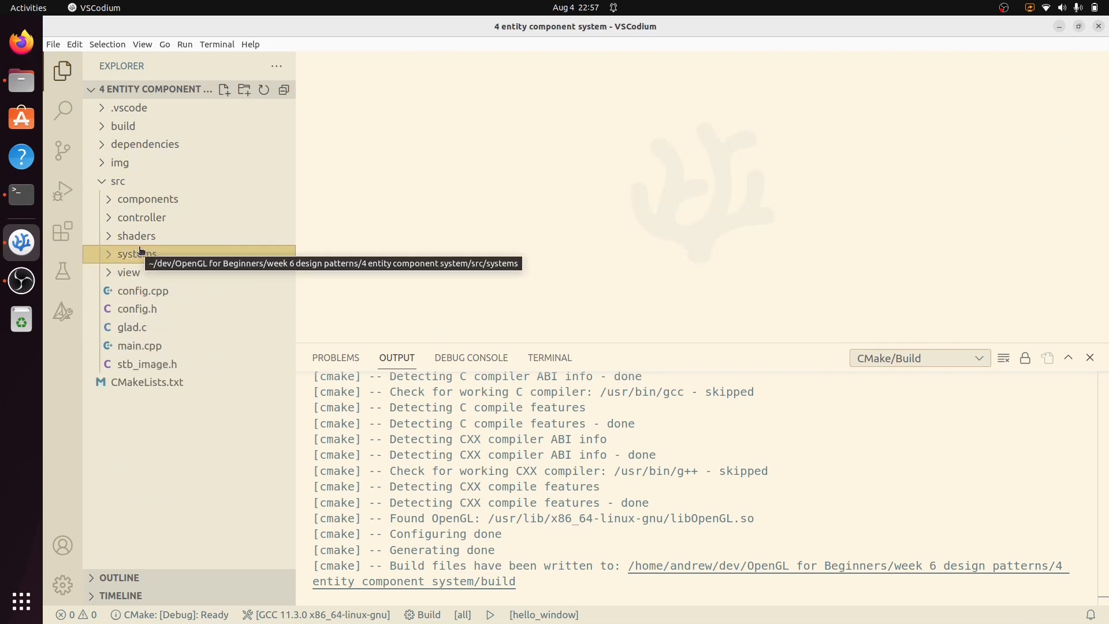
# Step: Review app.h from the controller folder, noting entity_count and the make_entity() declaration
pyautogui.click(108, 221)
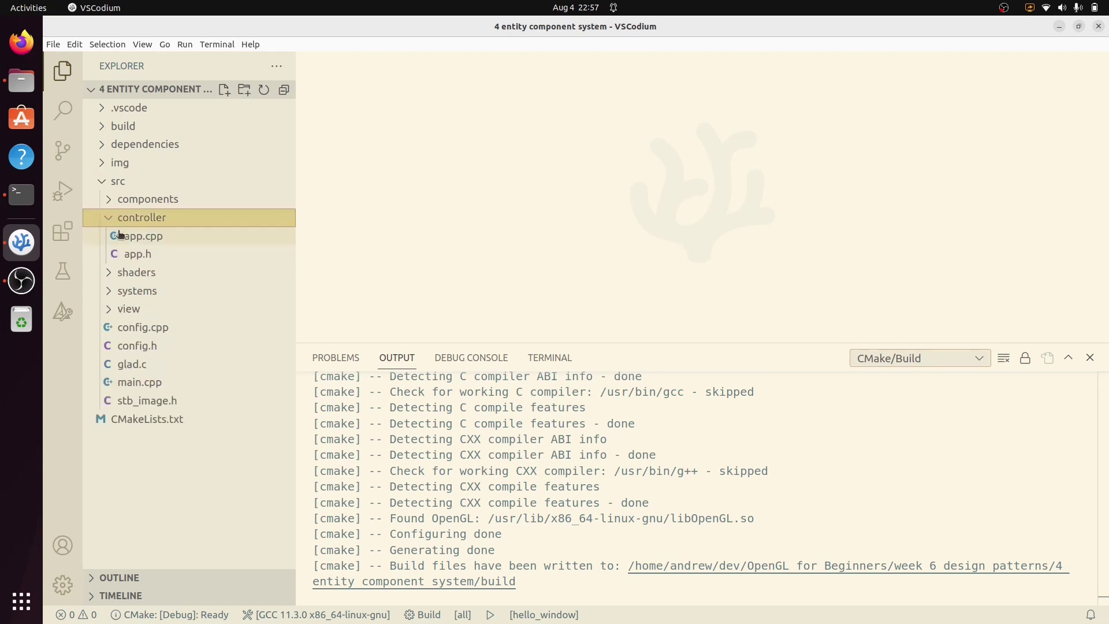
pyautogui.click(137, 255)
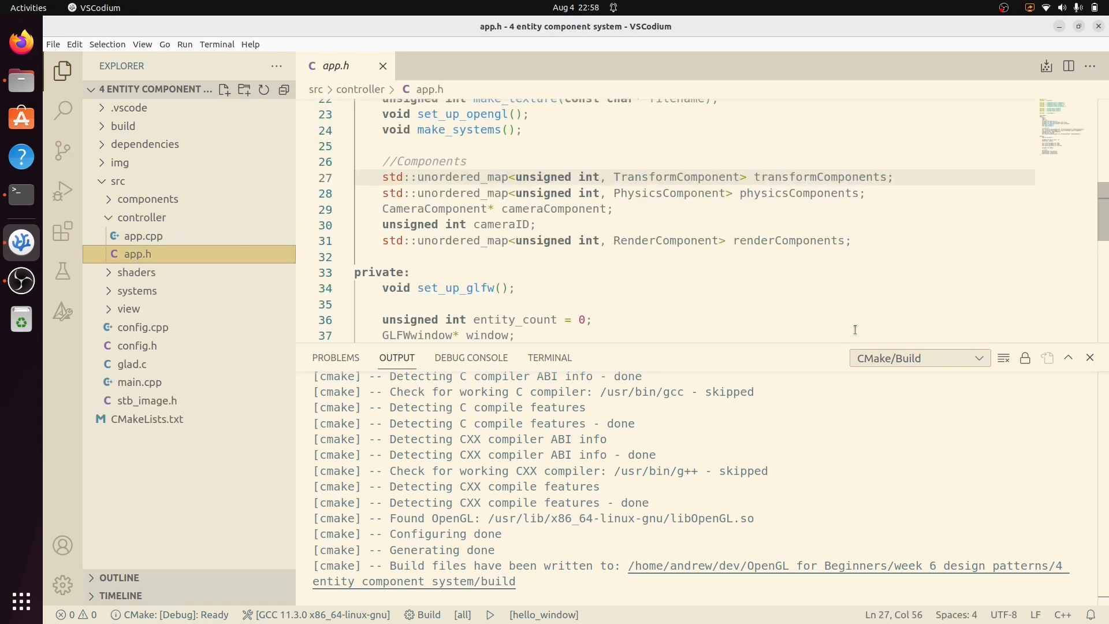
pyautogui.click(1090, 359)
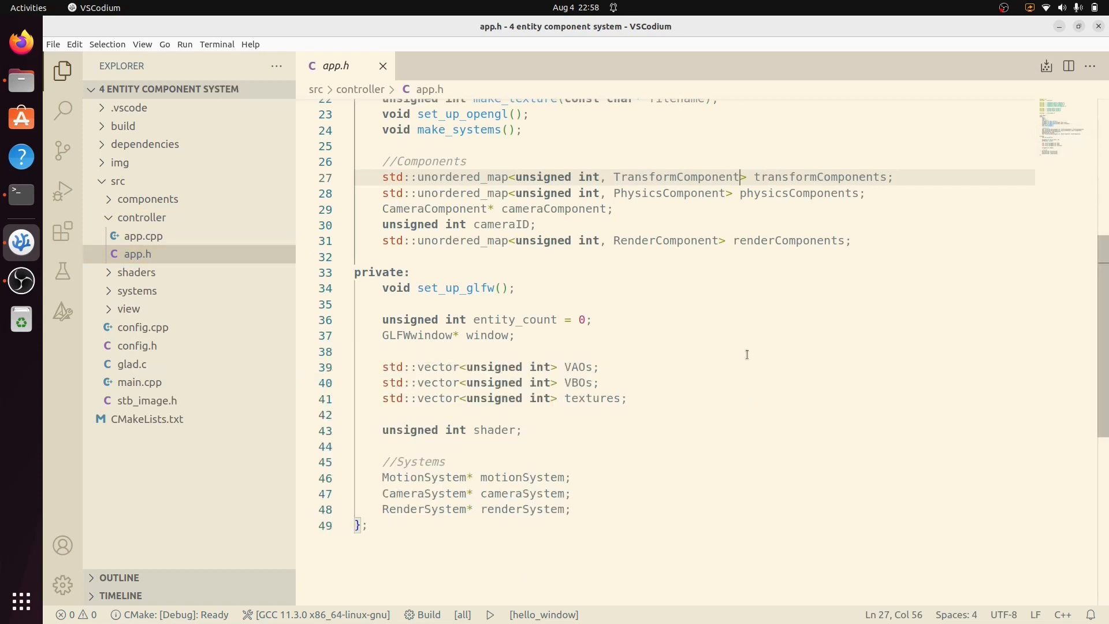
pyautogui.click(630, 323)
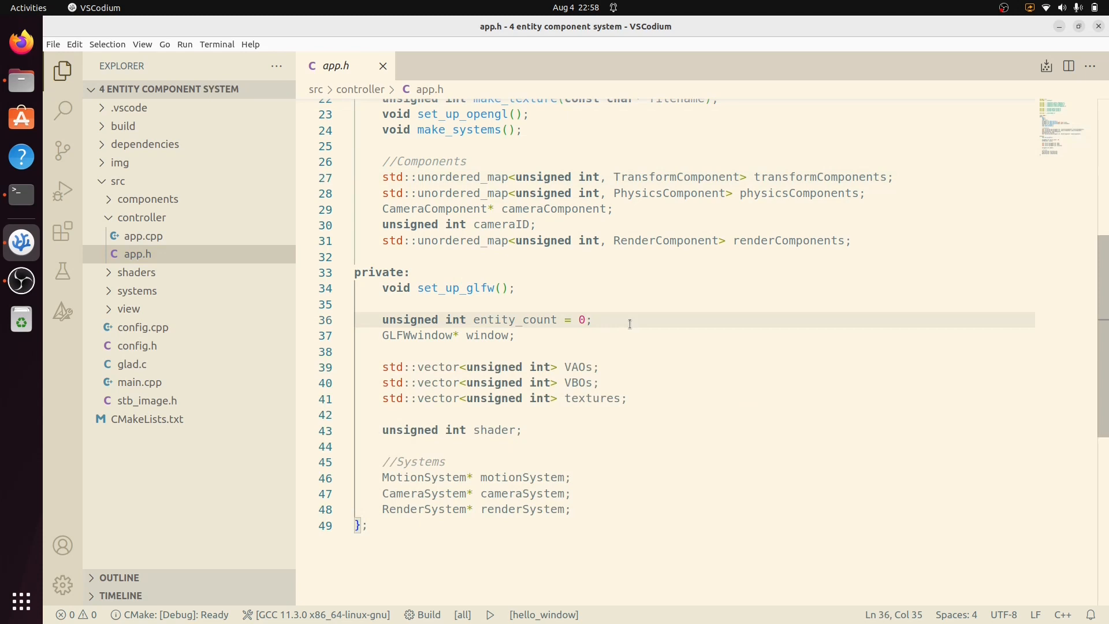
pyautogui.scroll(2, 630, 324)
pyautogui.scroll(3, 630, 324)
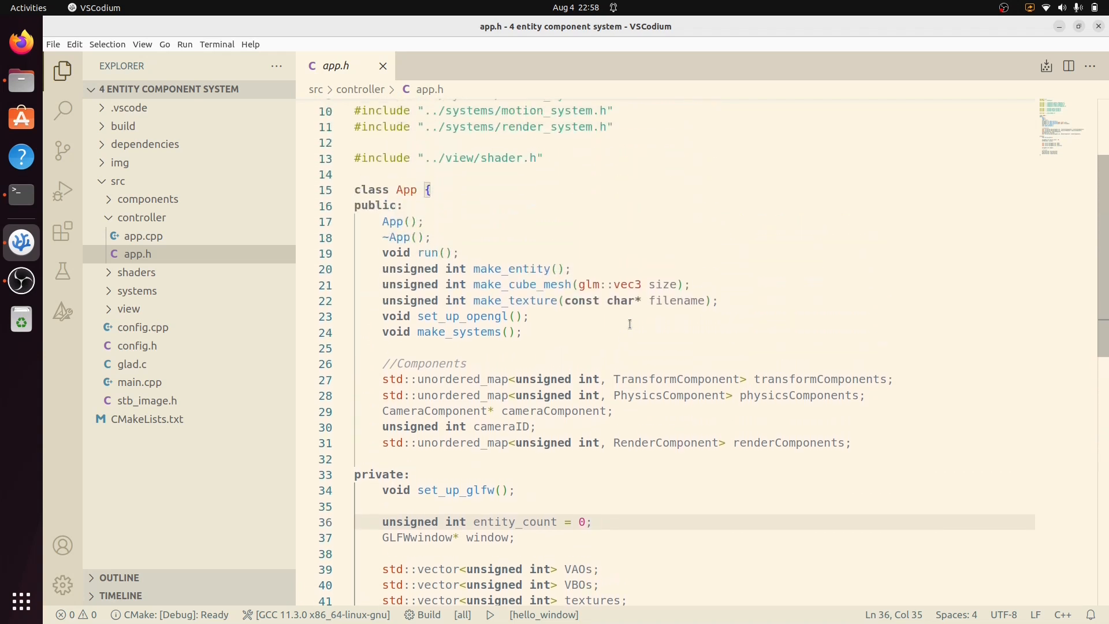
pyautogui.click(565, 269)
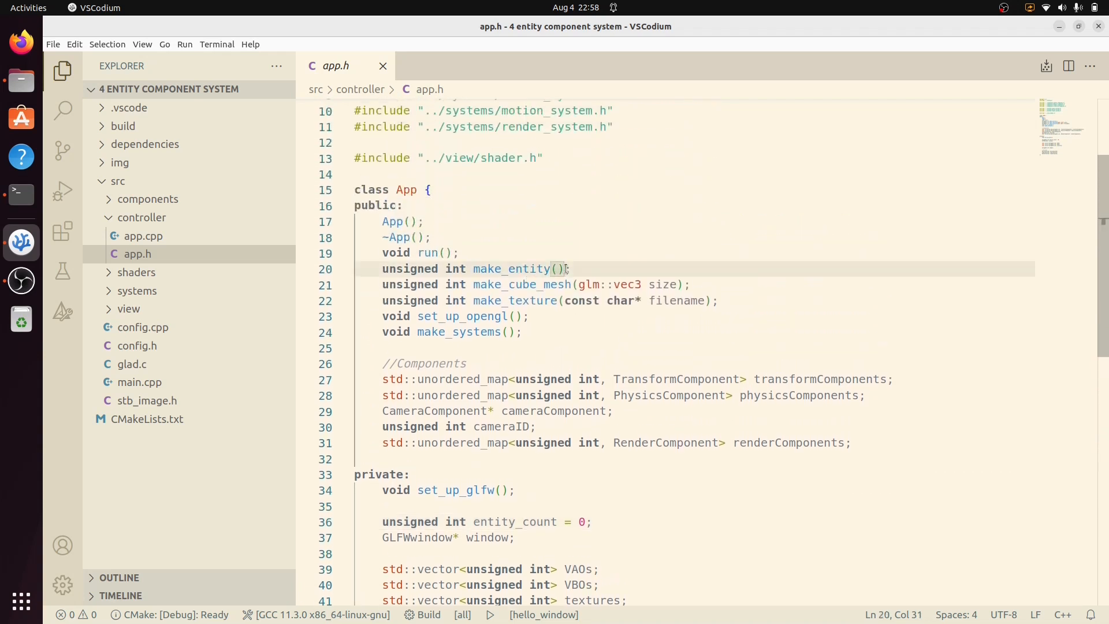
# Step: Review make_entity returning entity_count++ in app.cpp and expand the components folder
pyautogui.click(179, 241)
pyautogui.scroll(15, 439, 268)
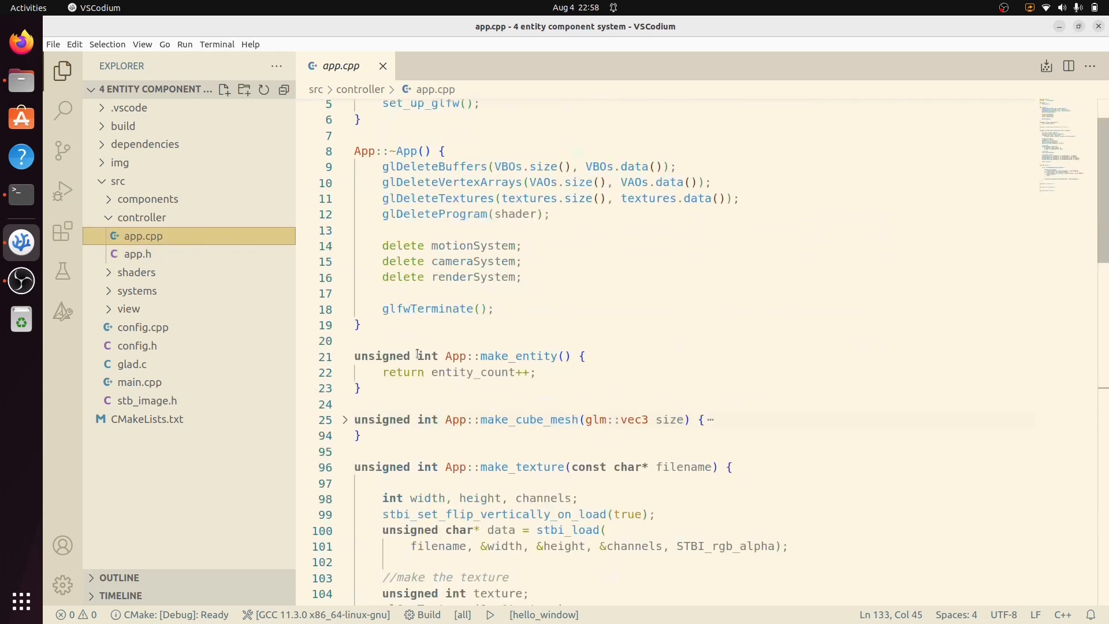
pyautogui.click(474, 373)
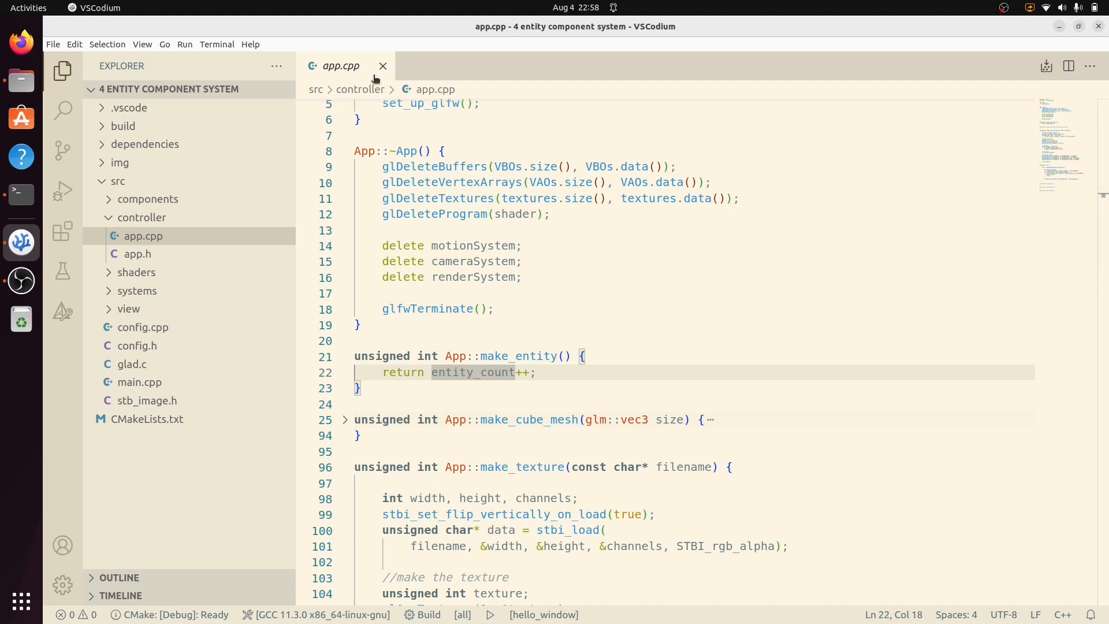
pyautogui.moveTo(189, 201)
pyautogui.click(110, 200)
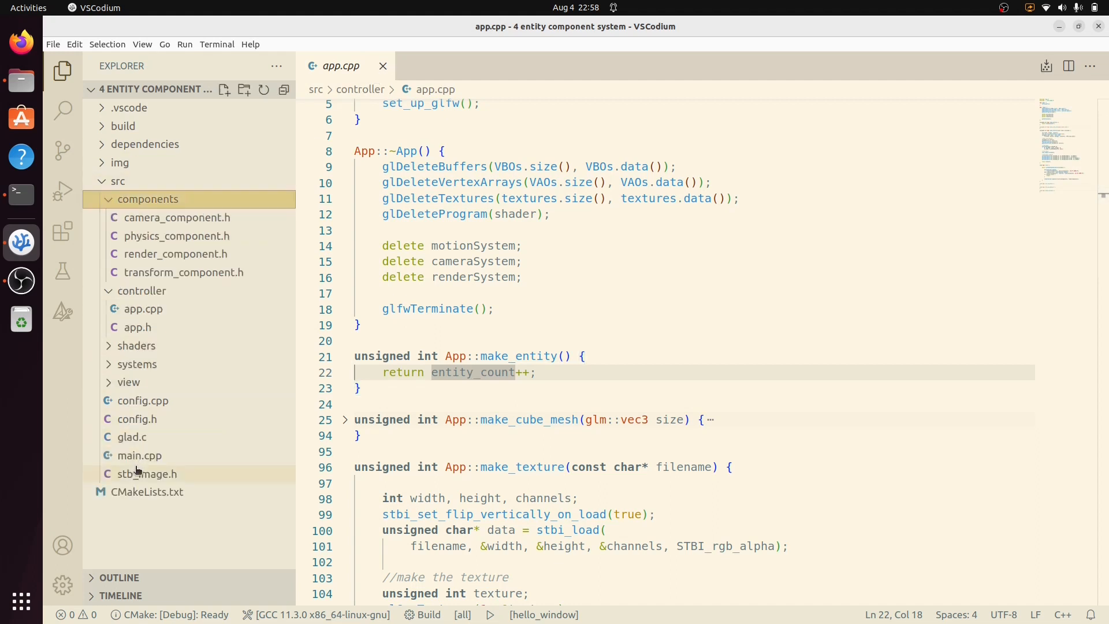
# Step: Review main.cpp's entity setup with every use of cubeEntity highlighted
pyautogui.click(139, 457)
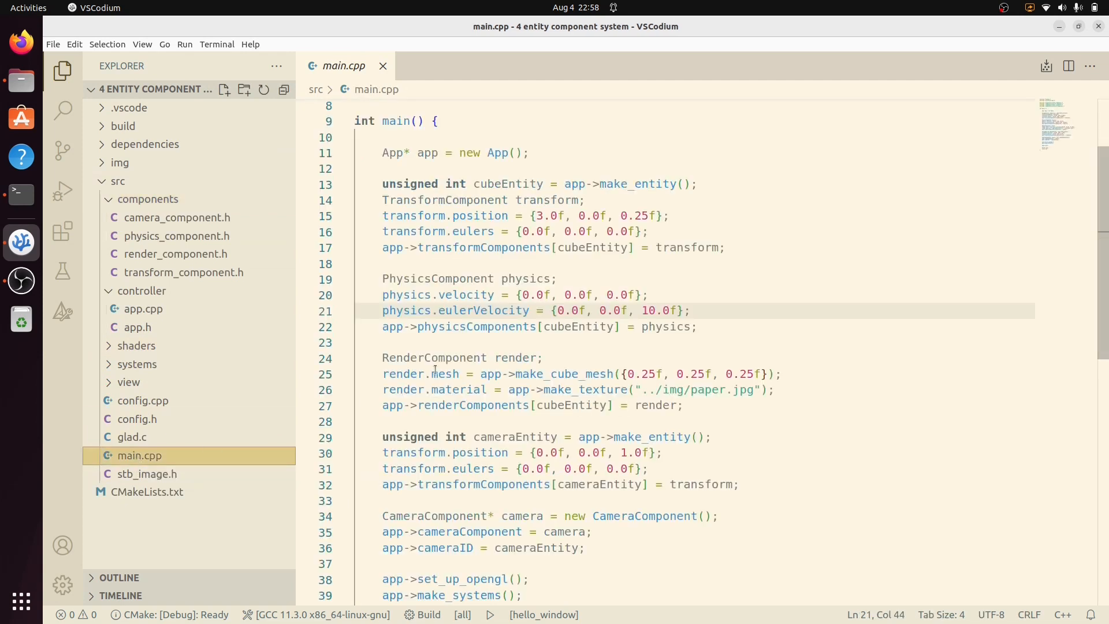
pyautogui.click(510, 184)
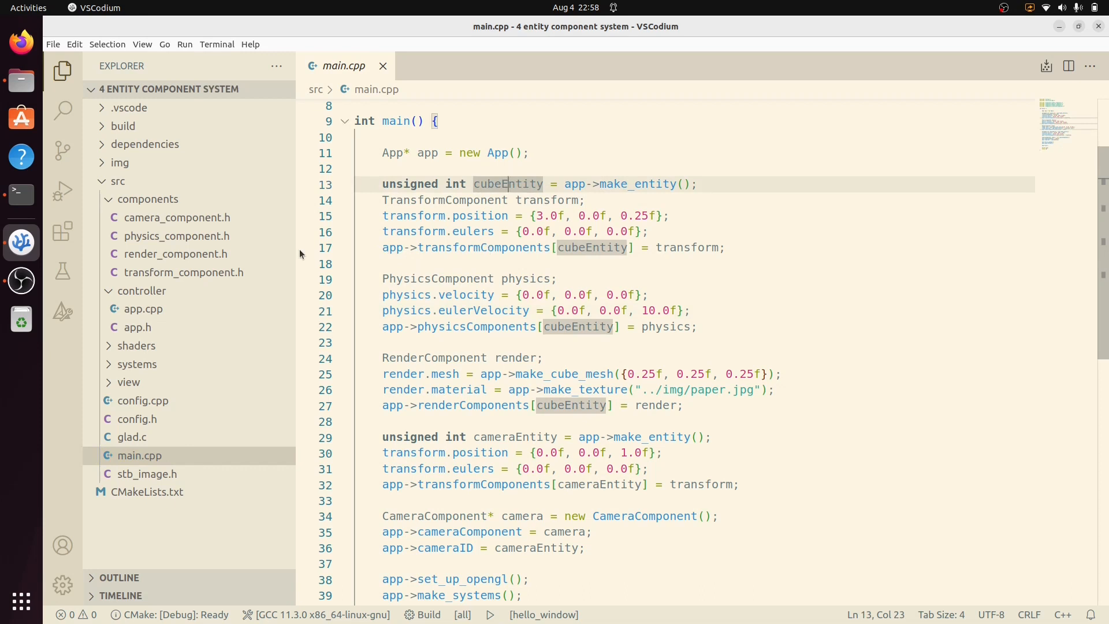
# Step: Review TransformComponent's position and eulers fields, then the camera and physics component headers
pyautogui.click(176, 273)
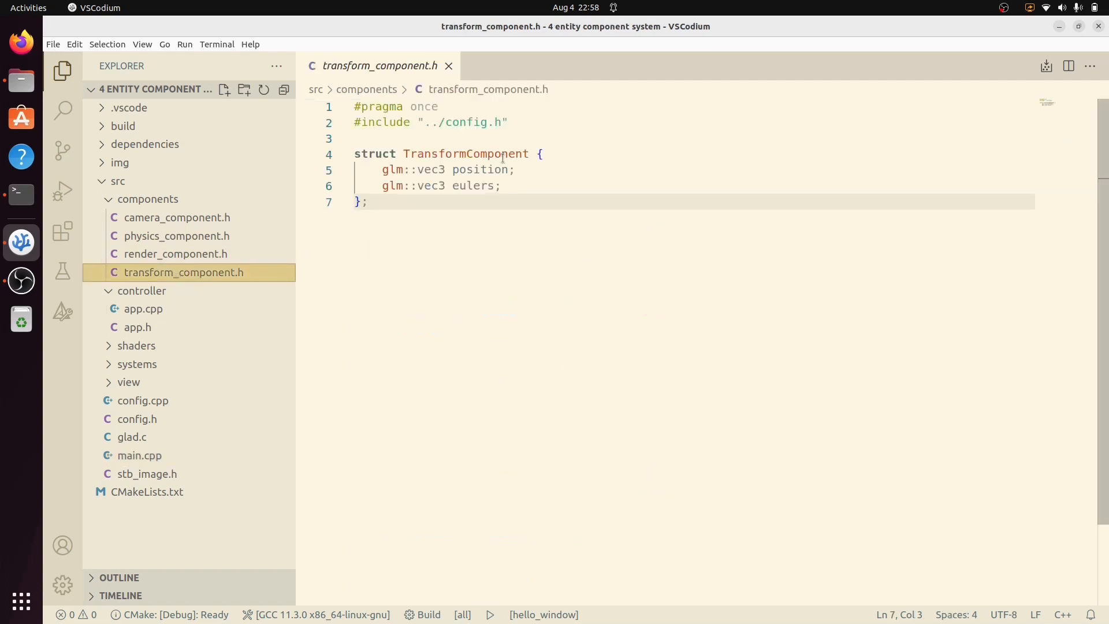
pyautogui.click(526, 165)
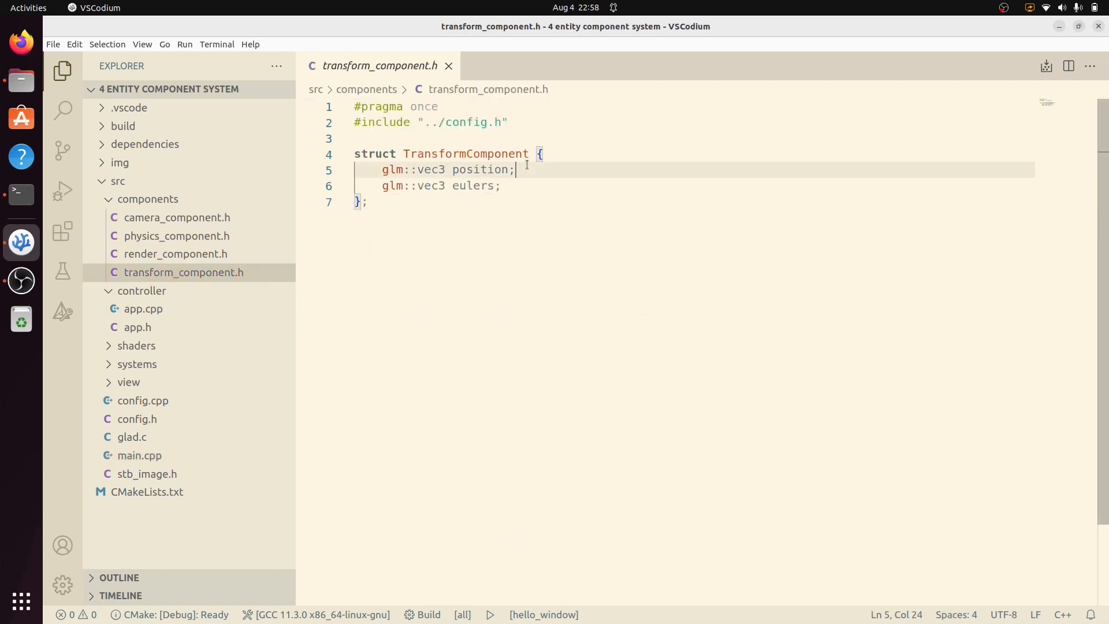
pyautogui.click(524, 181)
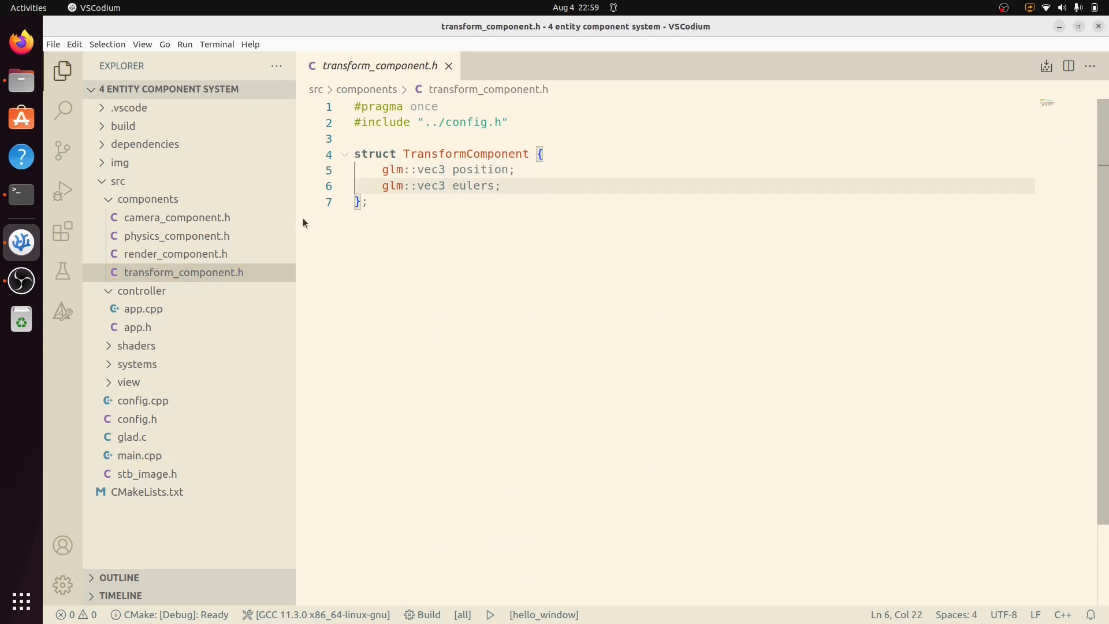
pyautogui.click(198, 218)
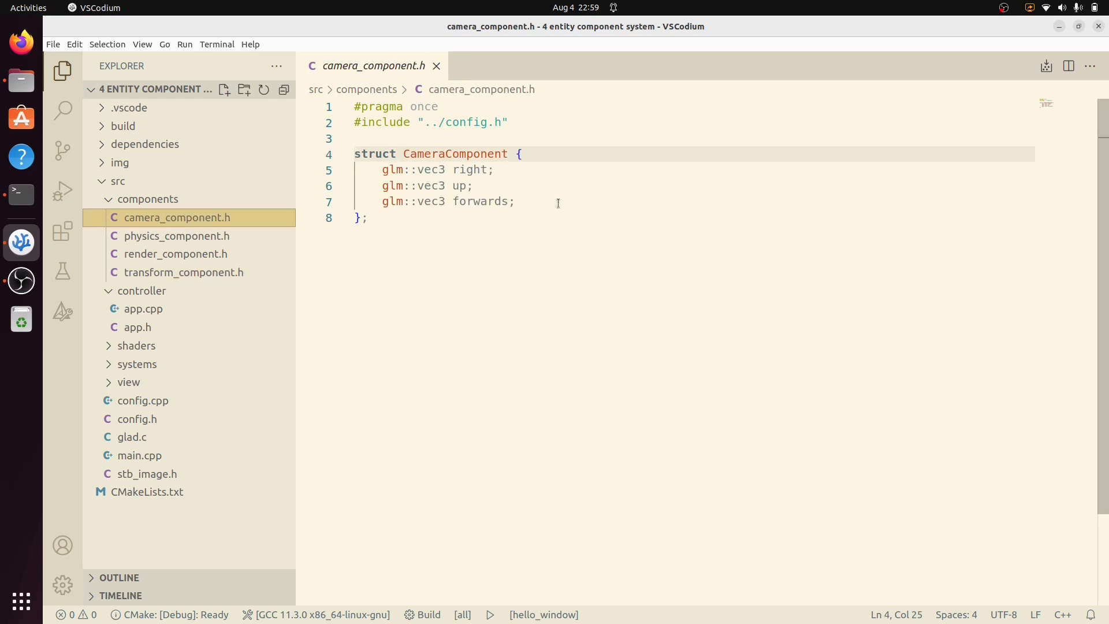
pyautogui.click(198, 240)
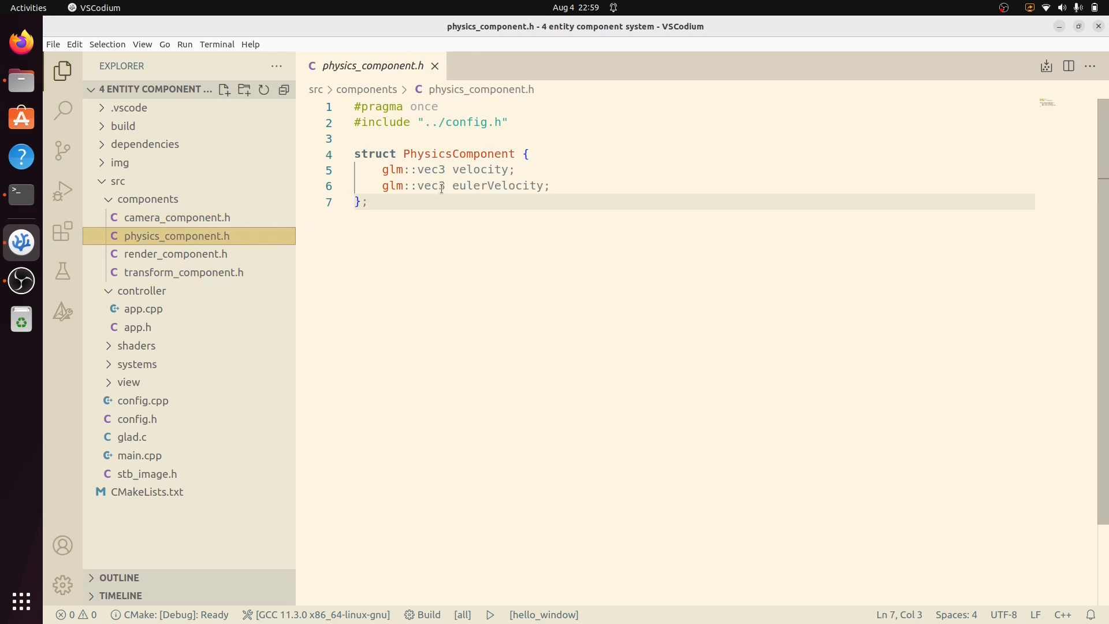
# Step: Review RenderComponent's mesh and material members in render_component.h
pyautogui.click(195, 257)
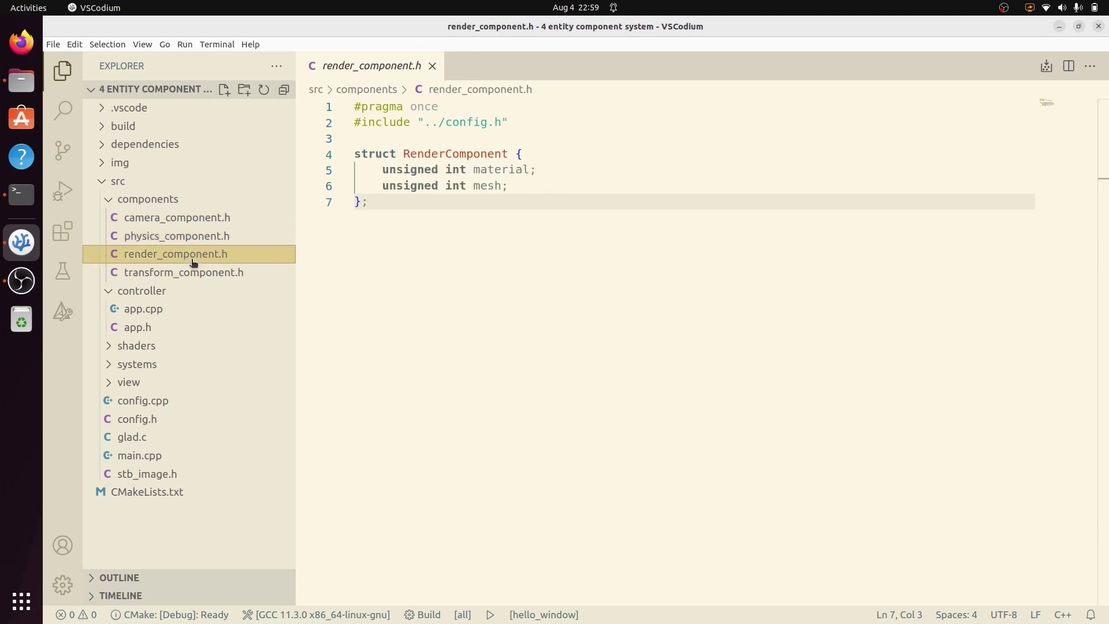
pyautogui.click(529, 179)
pyautogui.click(549, 171)
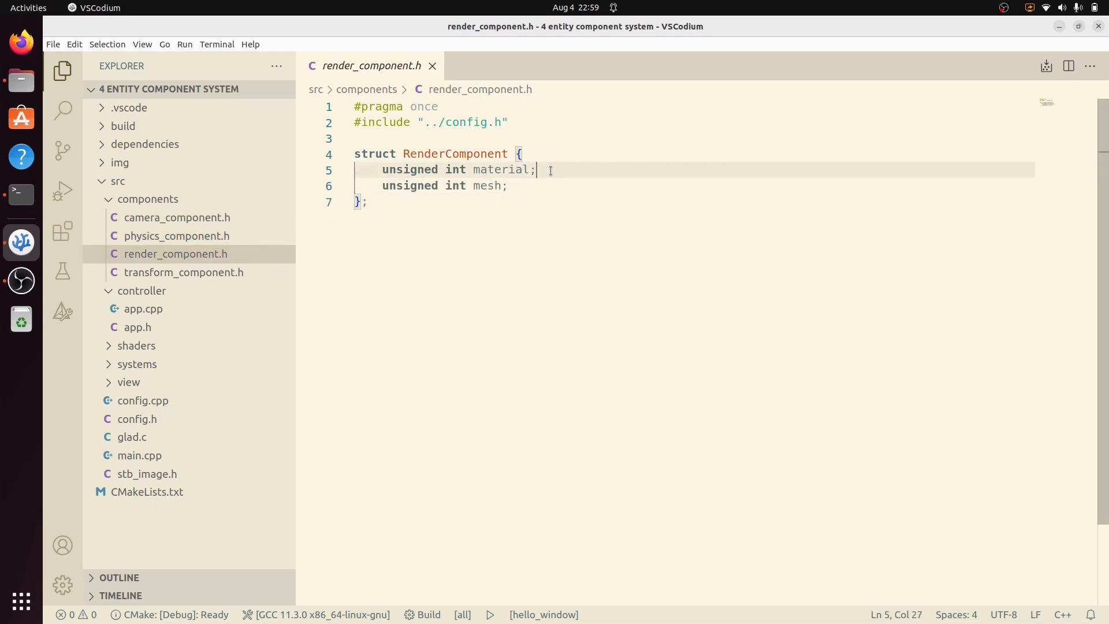
pyautogui.click(524, 186)
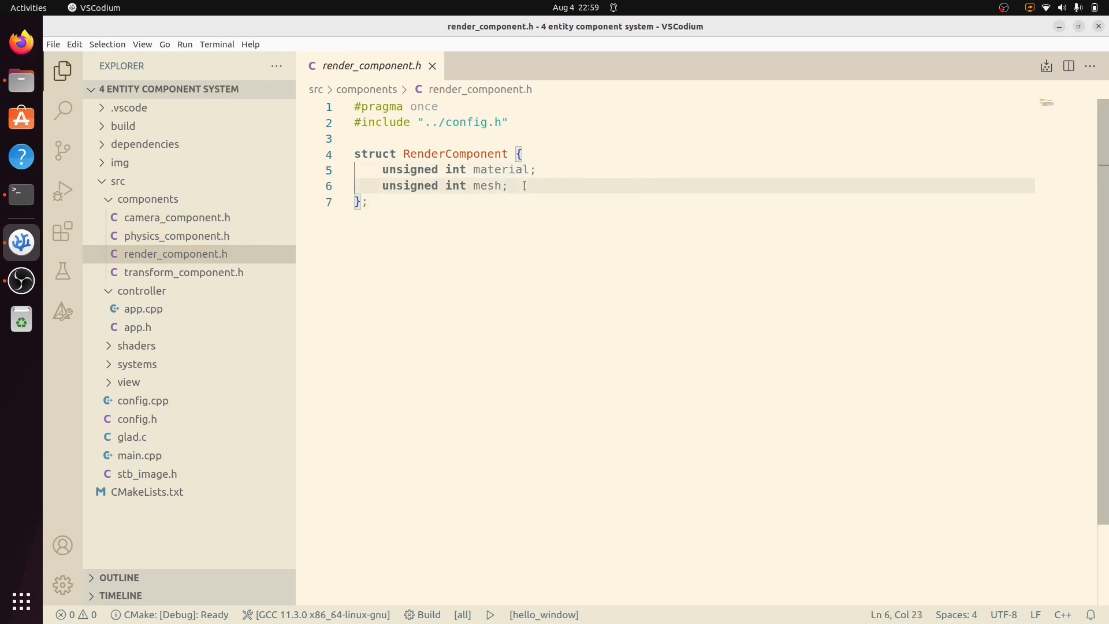
# Step: Reopen main.cpp, then review app.h's unsigned int keys and Transform/Physics component map types
pyautogui.doubleClick(127, 456)
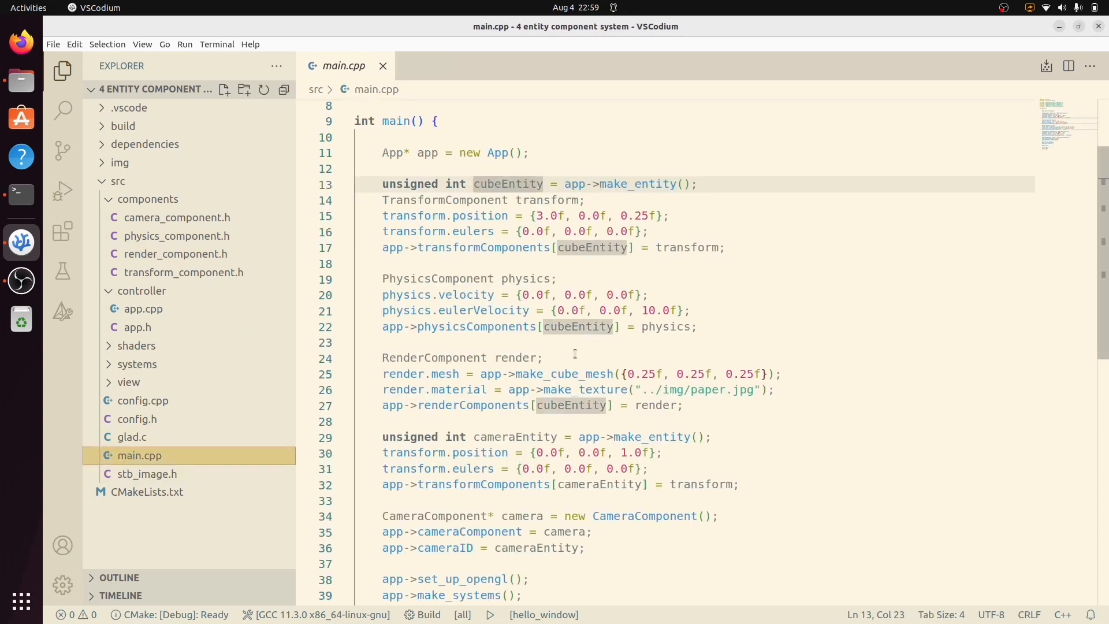
pyautogui.scroll(-3, 726, 336)
pyautogui.scroll(2, 607, 260)
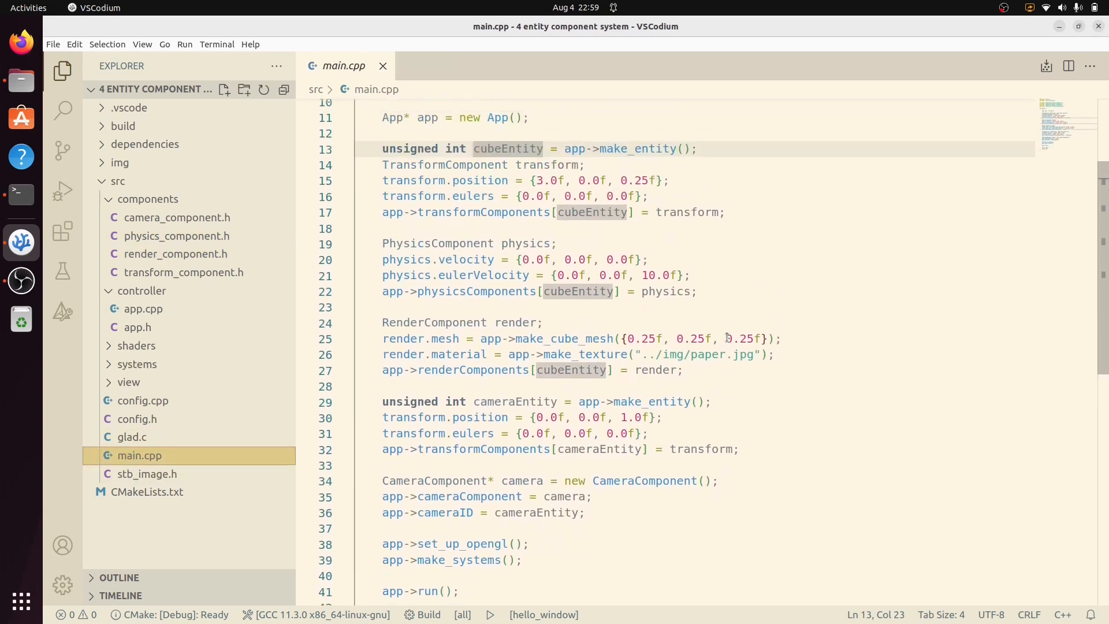
pyautogui.scroll(-1, 470, 186)
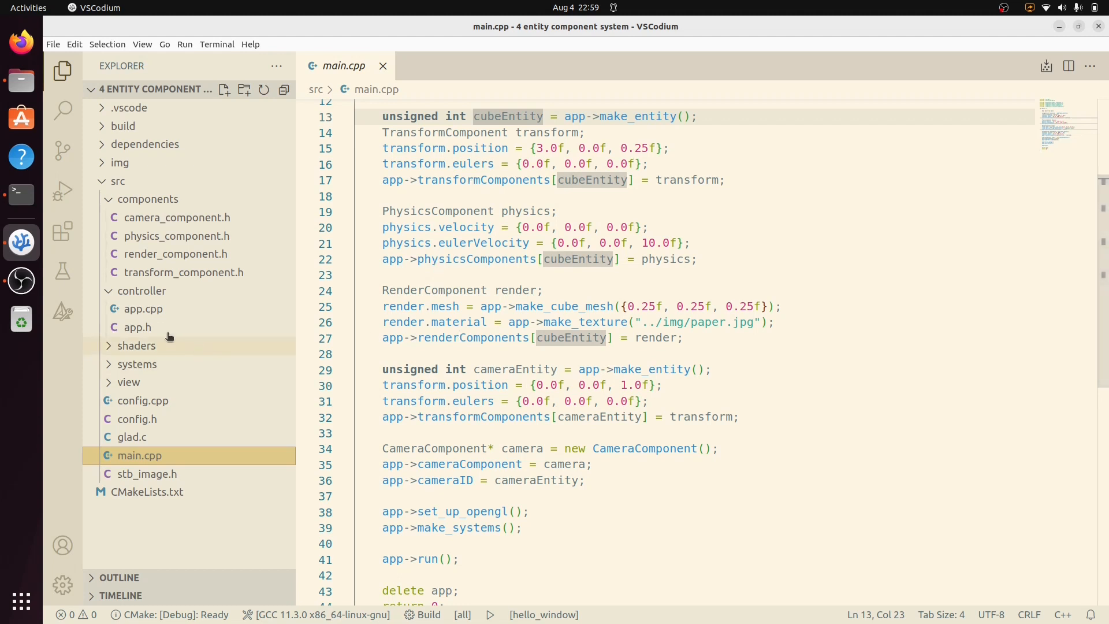
pyautogui.click(148, 328)
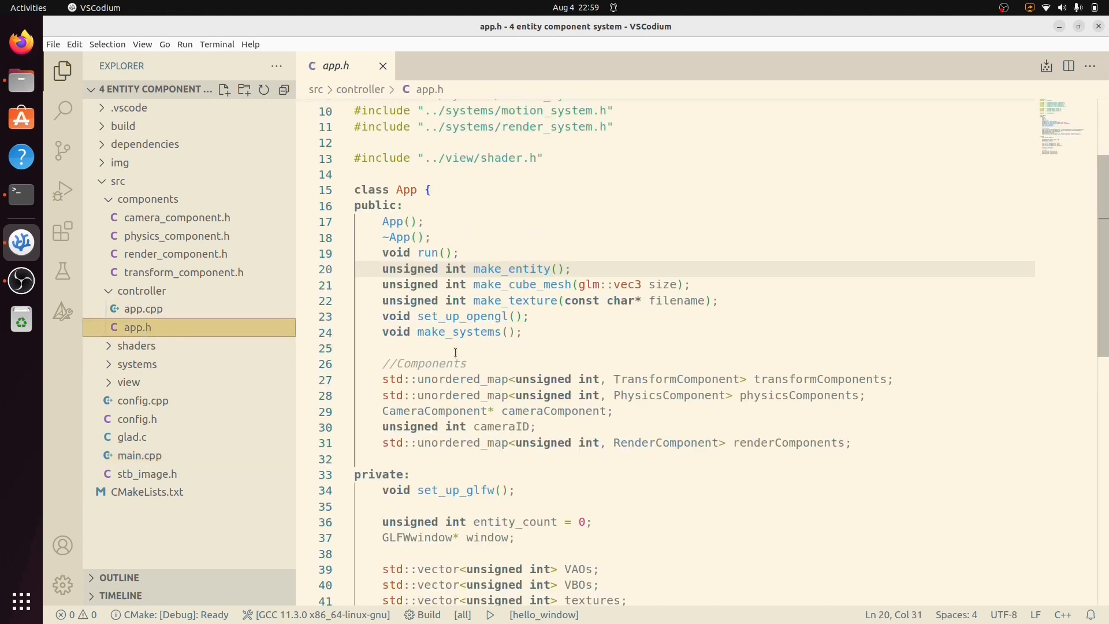
pyautogui.scroll(-3, 455, 353)
pyautogui.scroll(-3, 455, 352)
pyautogui.scroll(1, 454, 352)
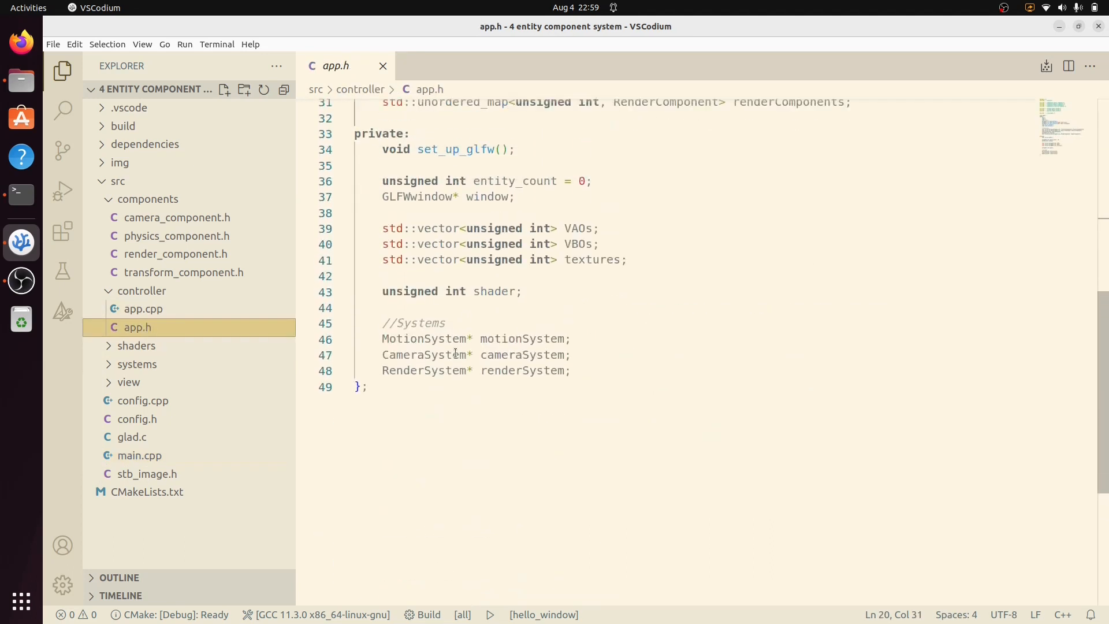
pyautogui.scroll(2, 455, 352)
pyautogui.scroll(1, 455, 353)
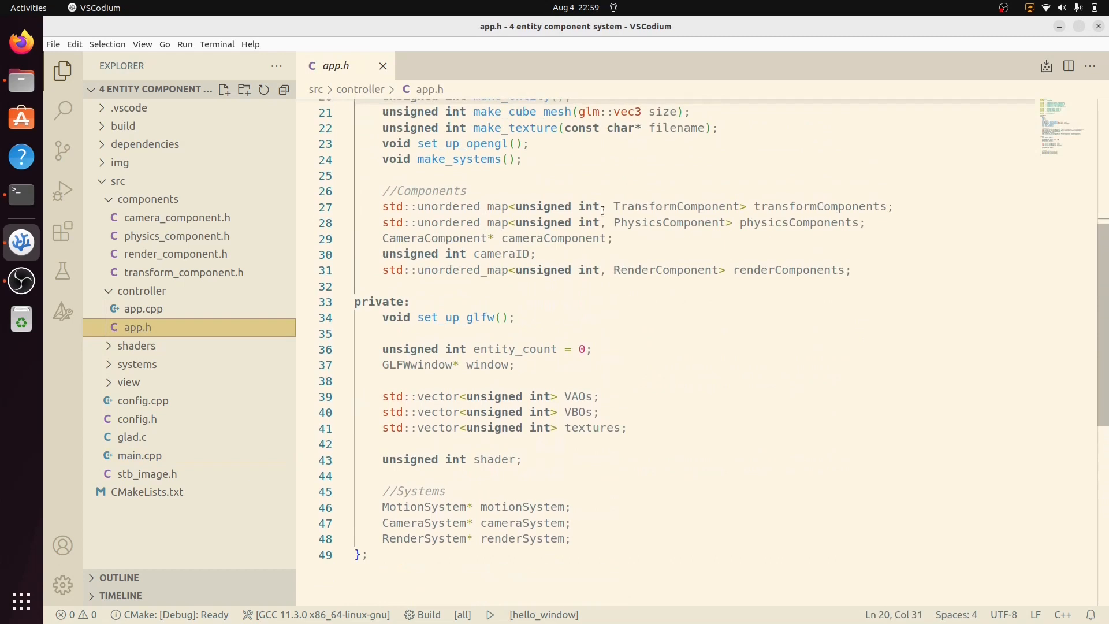
pyautogui.click(557, 208)
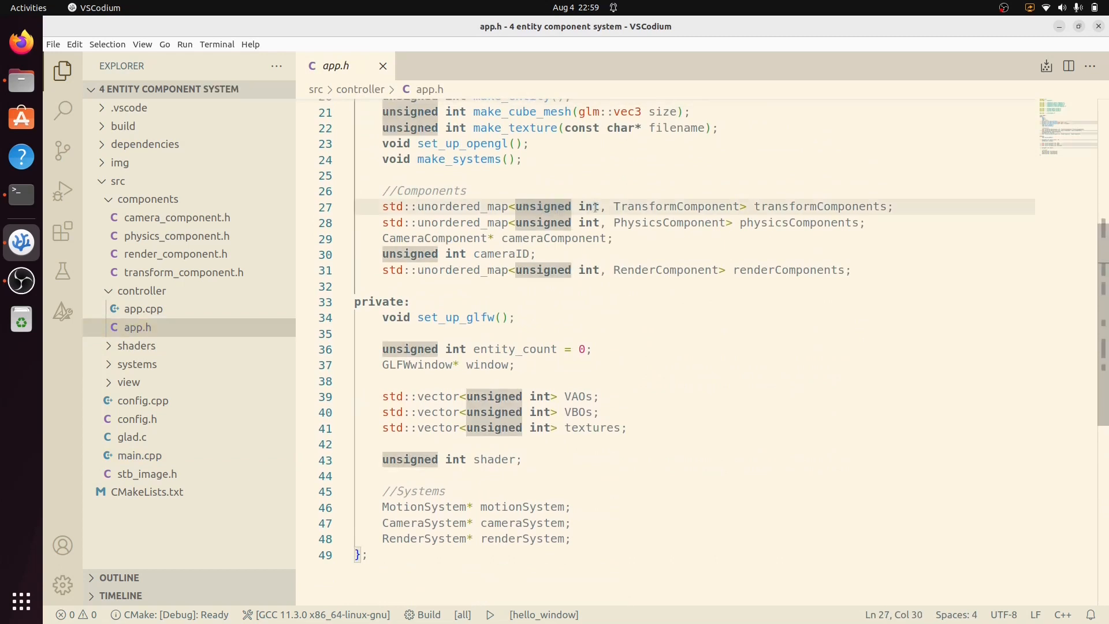
pyautogui.click(676, 207)
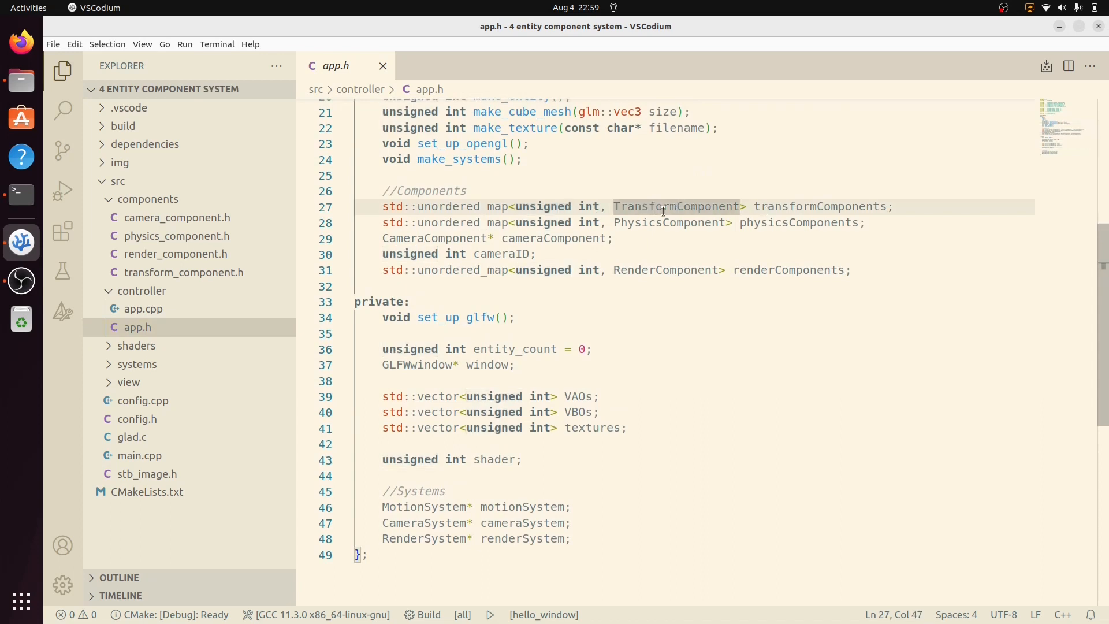
pyautogui.click(642, 224)
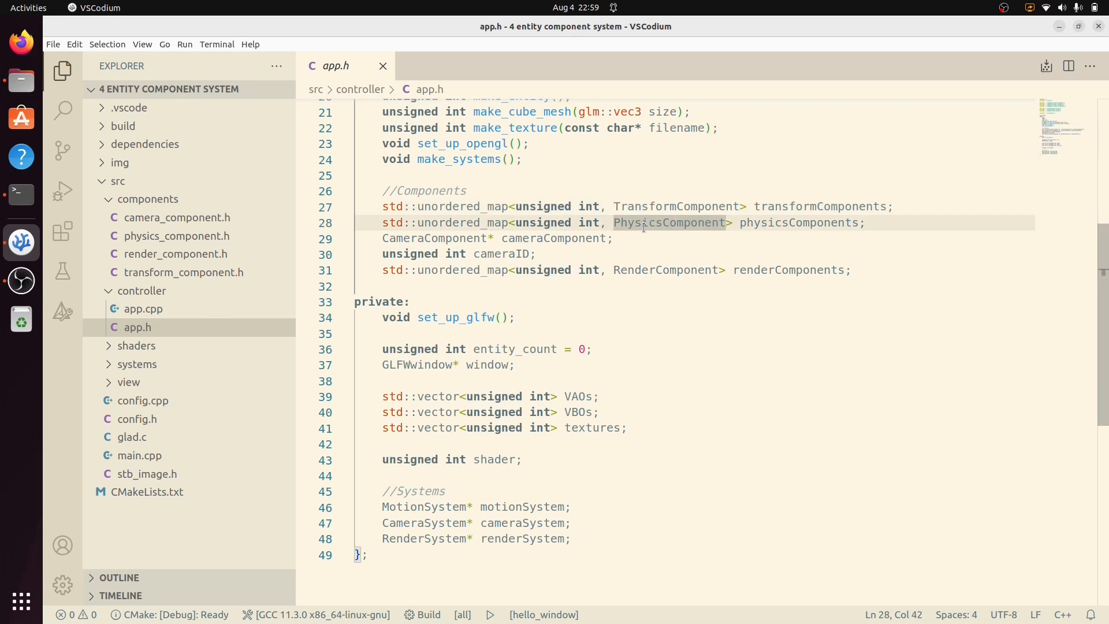
# Step: Point out the transformComponents, physicsComponents, cameraComponent and renderComponents declarations
pyautogui.click(900, 205)
pyautogui.click(888, 222)
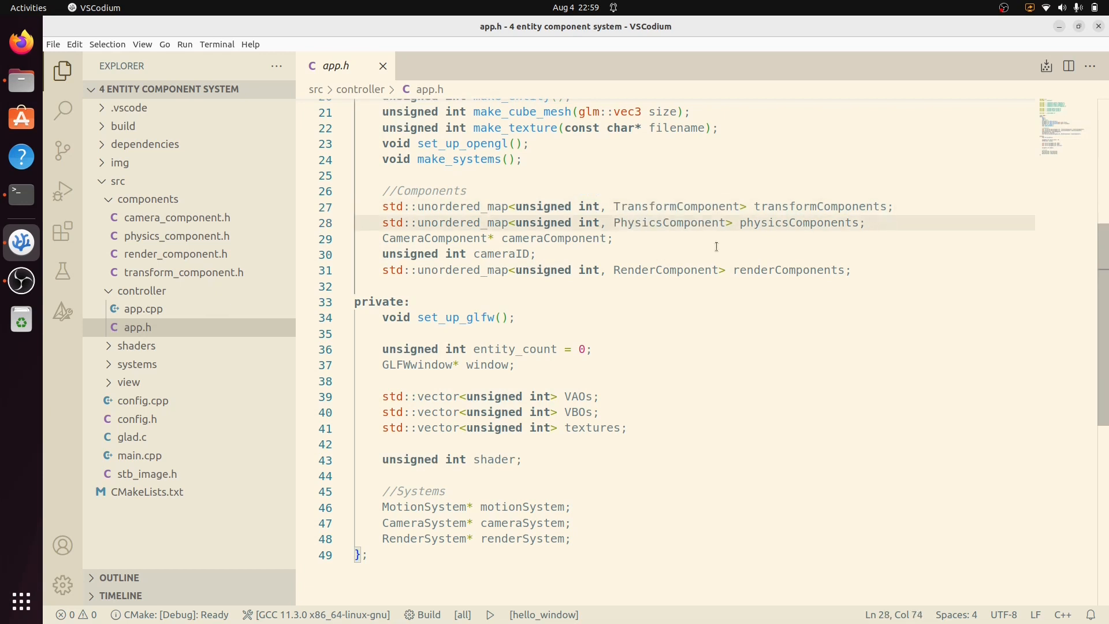
pyautogui.click(658, 236)
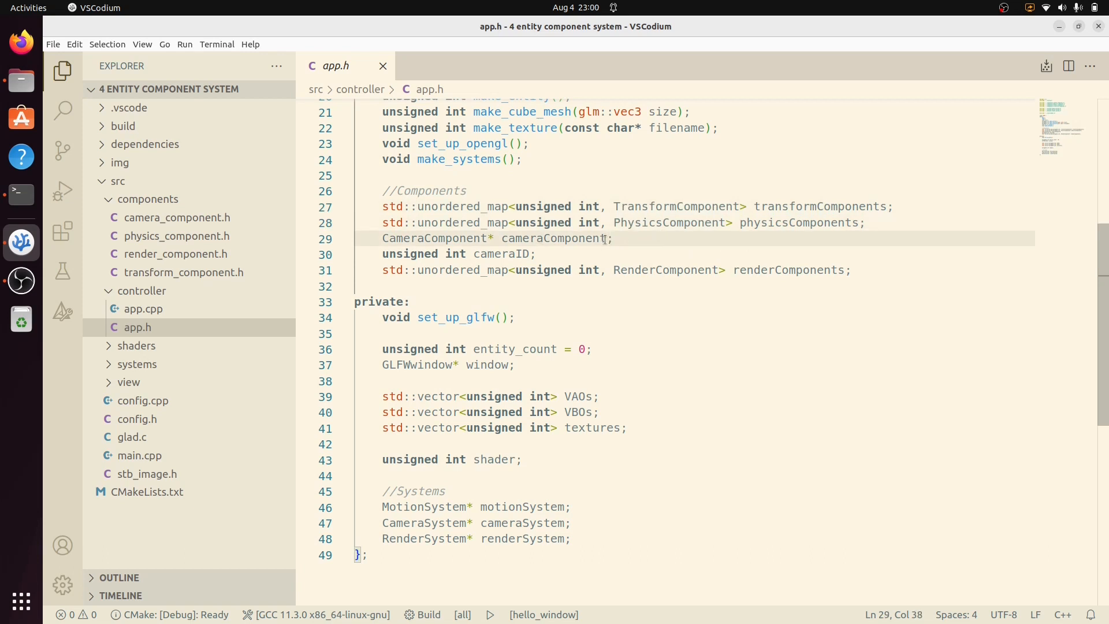
pyautogui.click(847, 272)
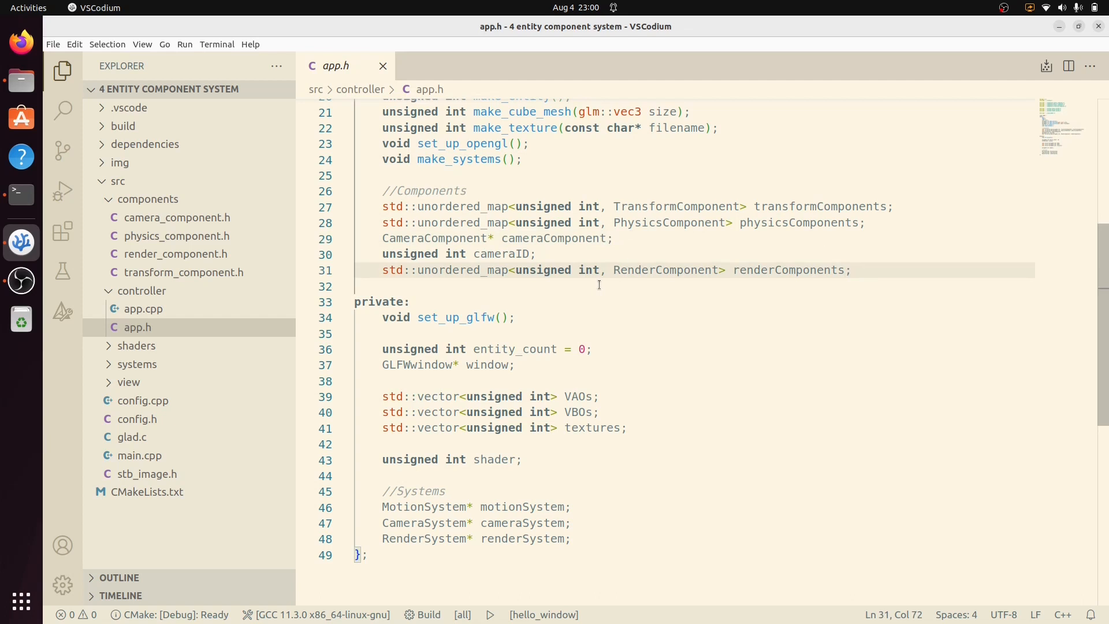
pyautogui.scroll(1, 673, 272)
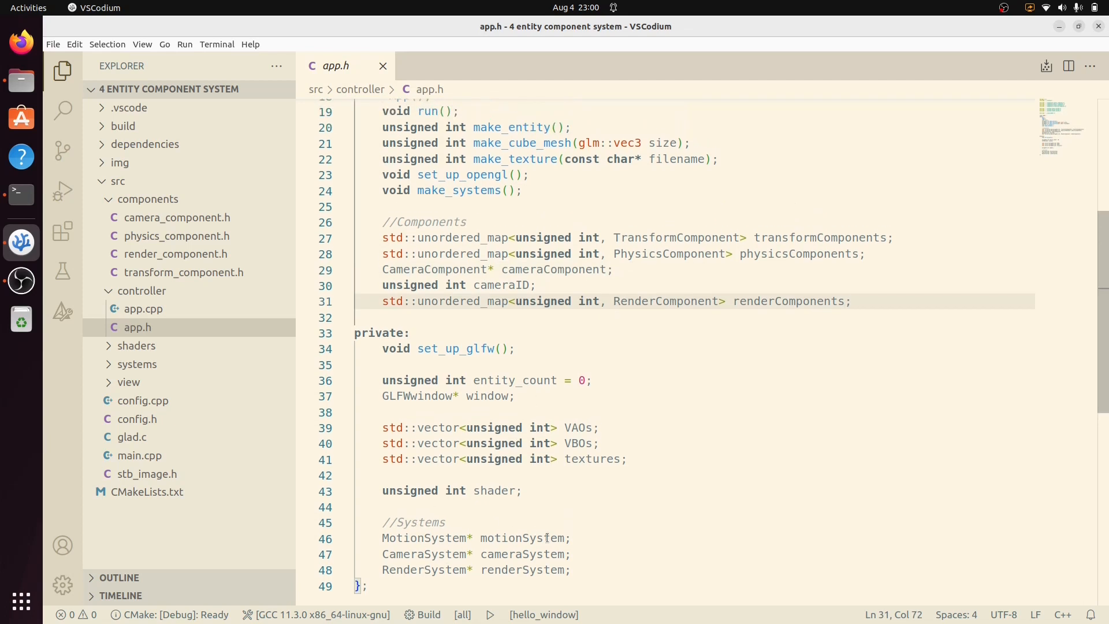
# Step: Point out the motionSystem, cameraSystem and renderSystem pointer declarations
pyautogui.click(580, 538)
pyautogui.click(580, 553)
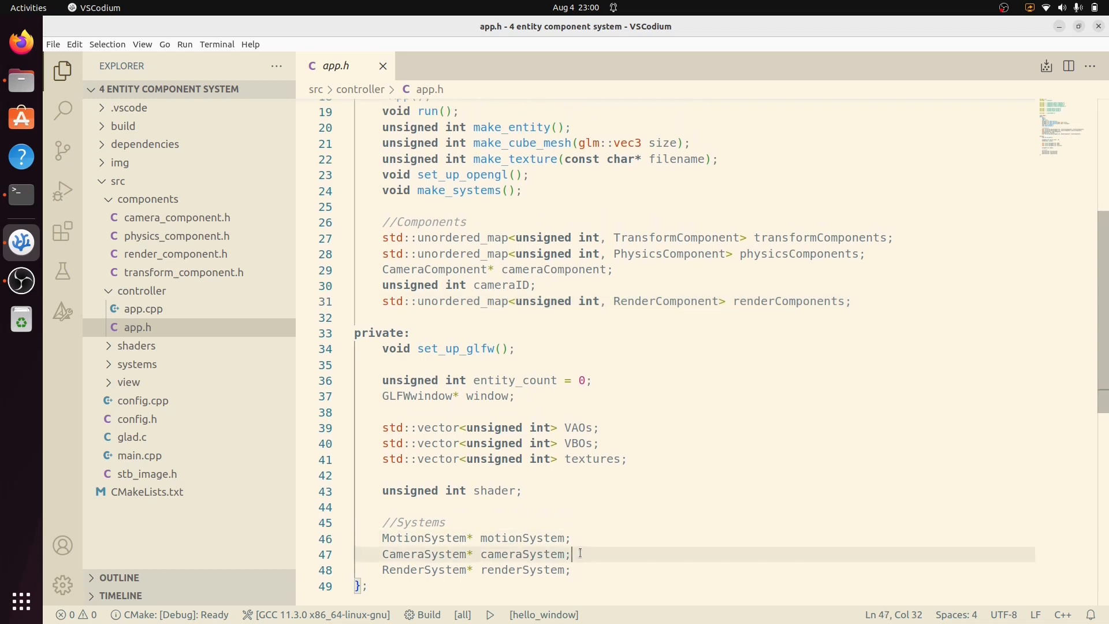
pyautogui.click(587, 569)
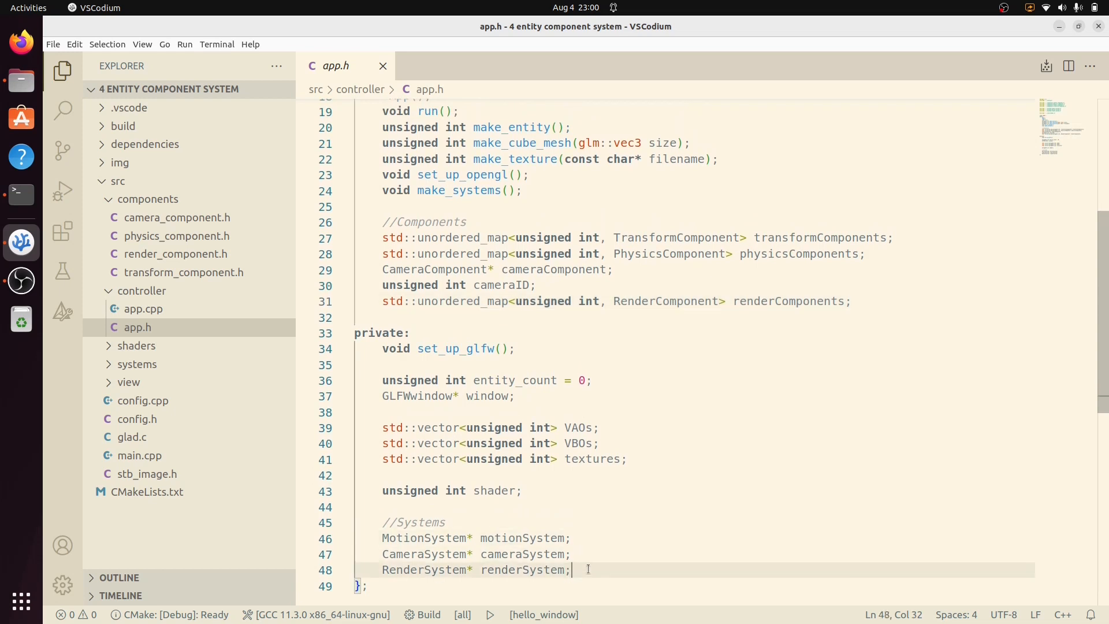
# Step: Review MotionSystem::update's transformComponents and physicsComponents parameters in motion_system.cpp
pyautogui.click(109, 365)
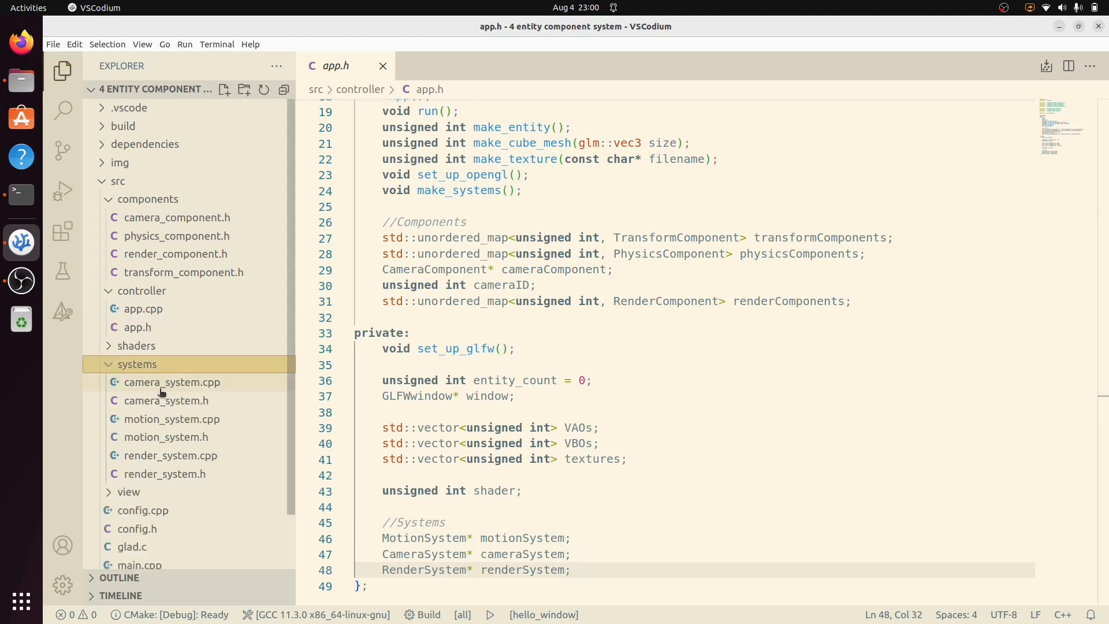
pyautogui.click(162, 423)
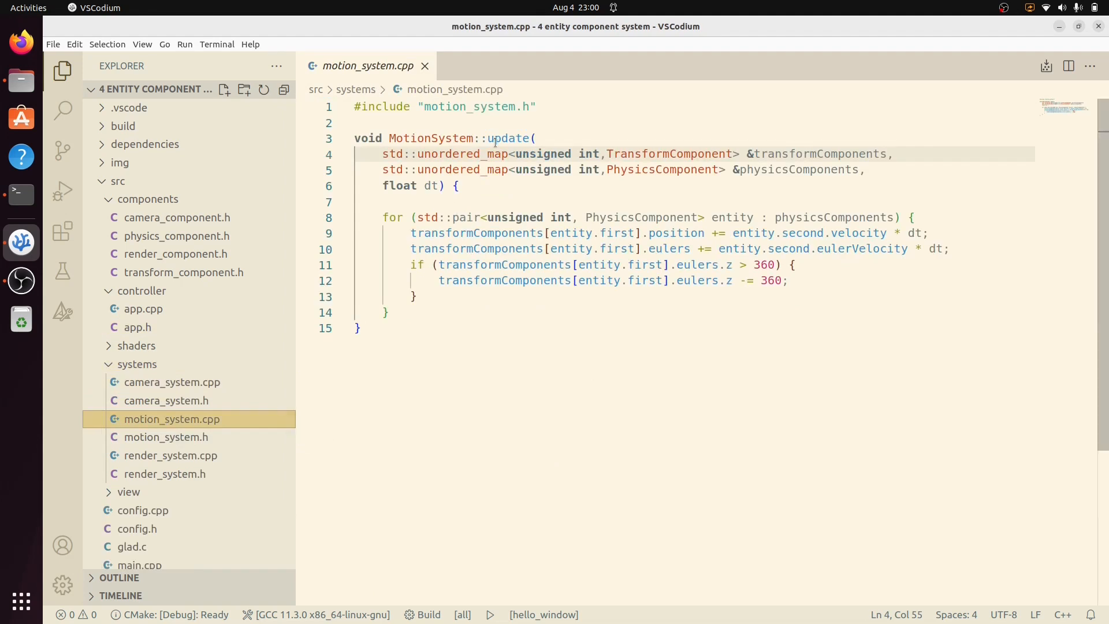
pyautogui.click(784, 154)
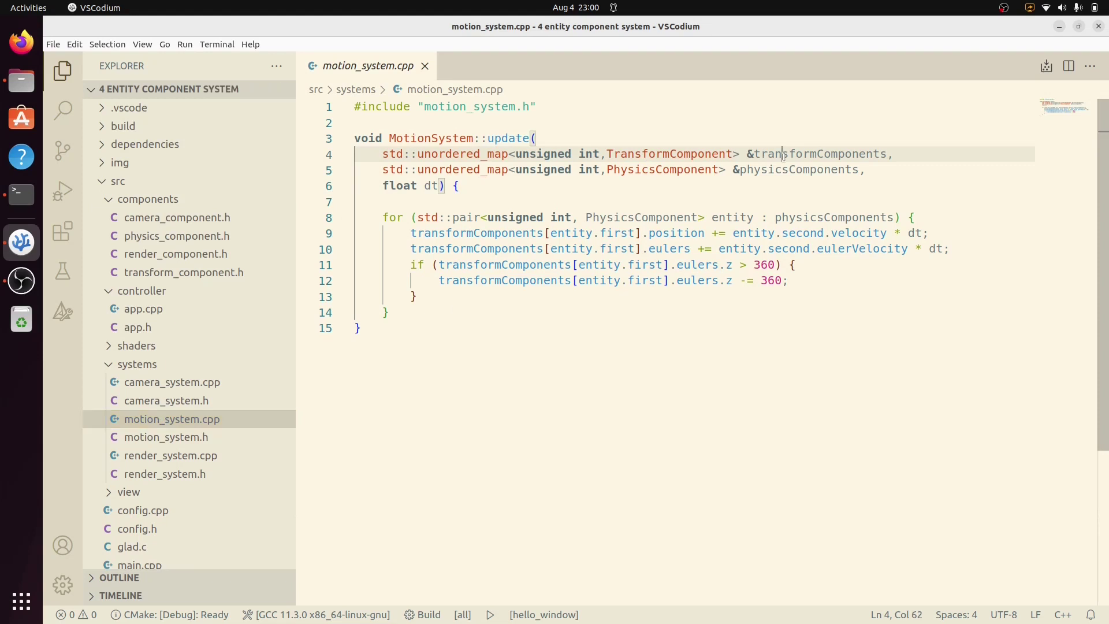
pyautogui.click(782, 171)
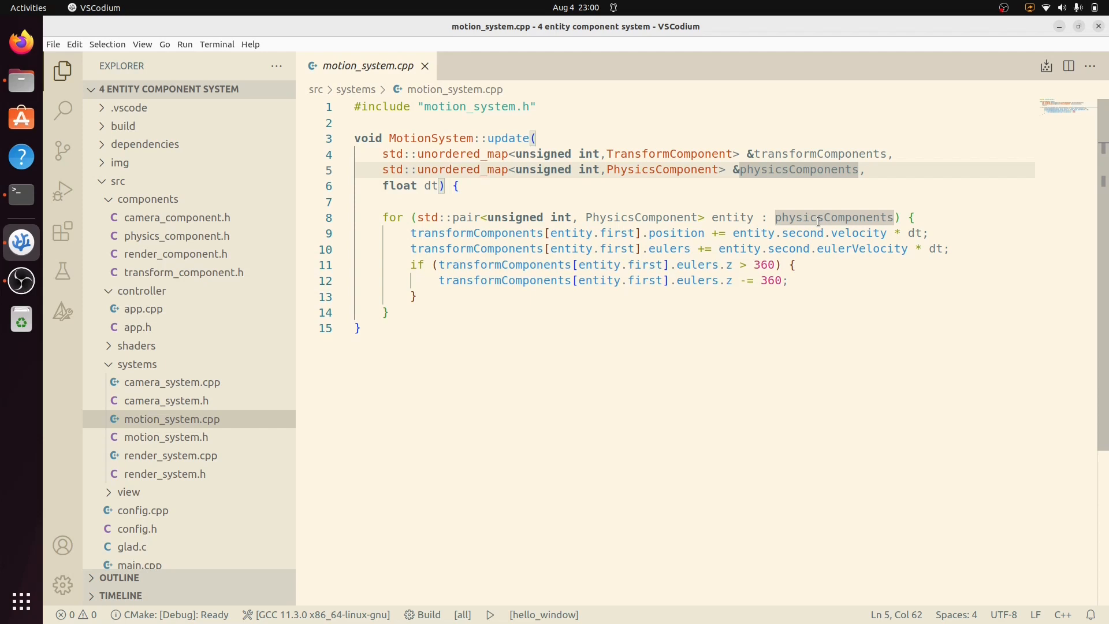
# Step: Highlight entity.first as the entity id and where transformComponents gets updated in the loop
pyautogui.click(606, 233)
pyautogui.click(576, 232)
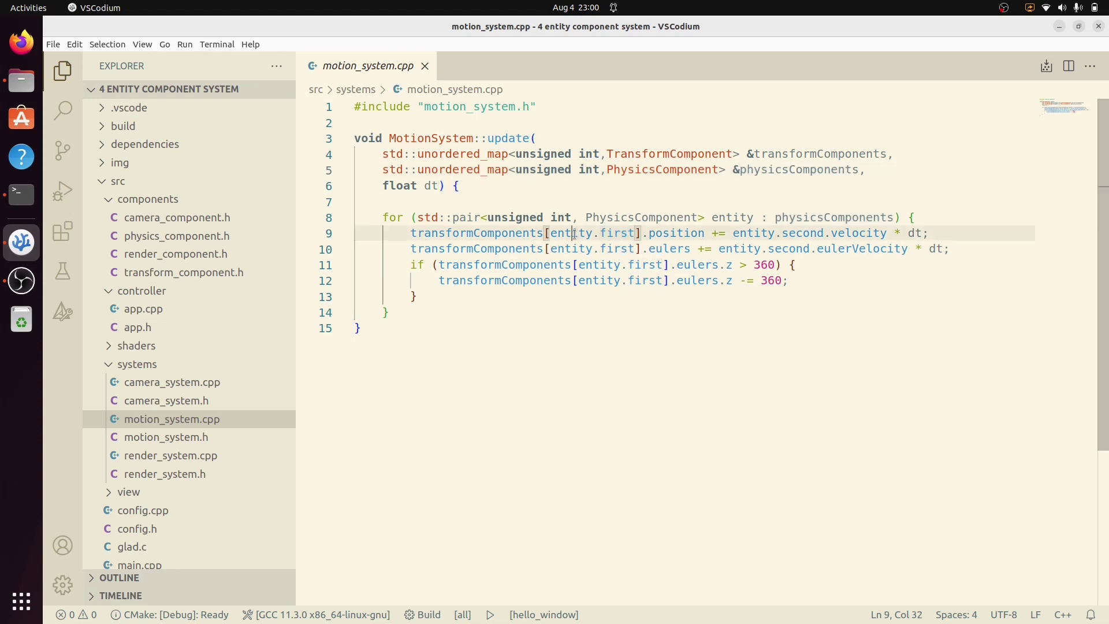
pyautogui.click(614, 234)
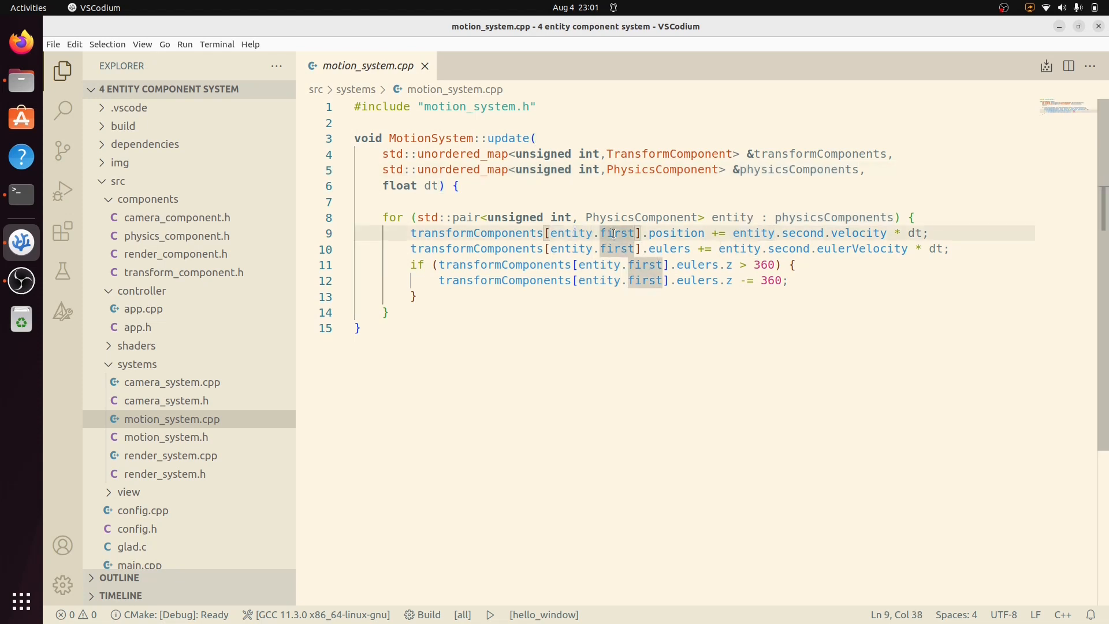
pyautogui.click(481, 233)
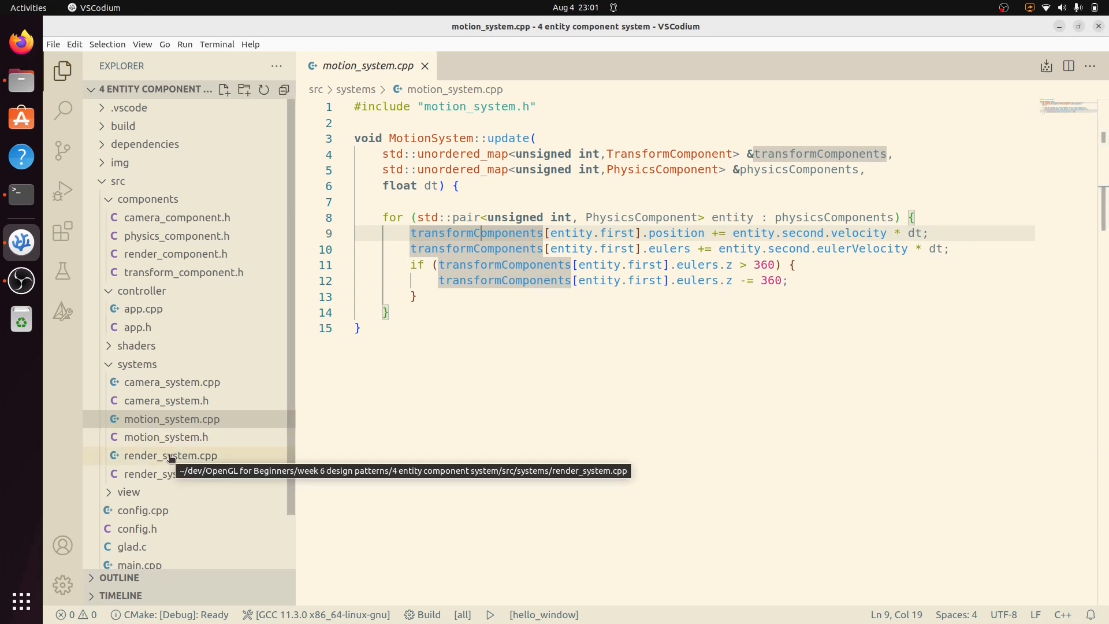
# Step: Review RenderSystem::update's parameters, model matrix, texture binding and vertex array binding lines
pyautogui.click(171, 455)
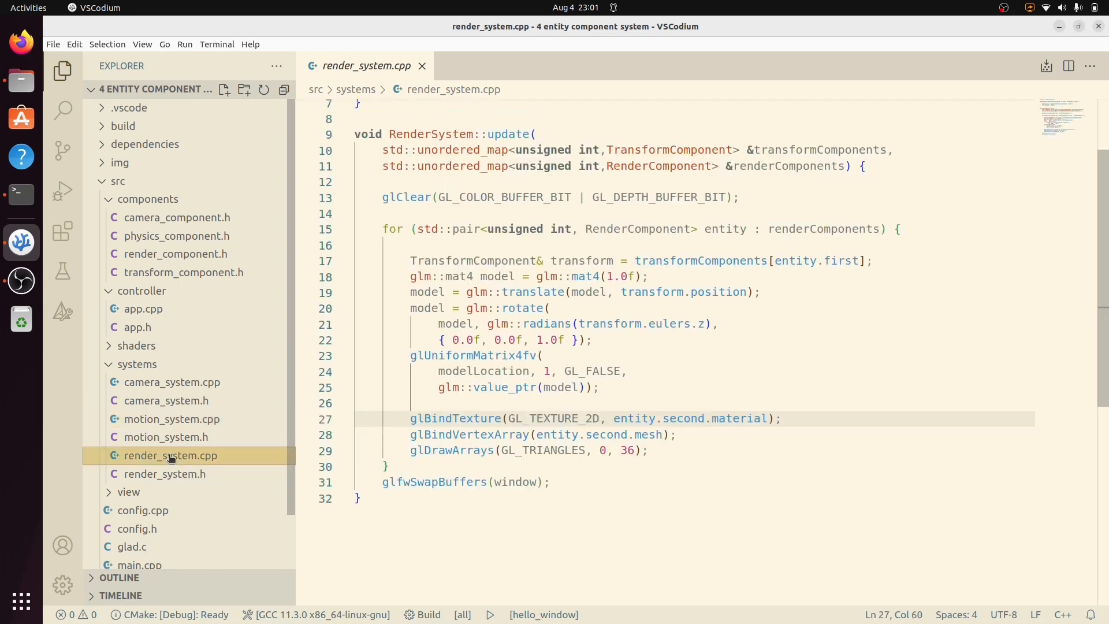
pyautogui.scroll(2, 639, 330)
pyautogui.scroll(-1, 637, 333)
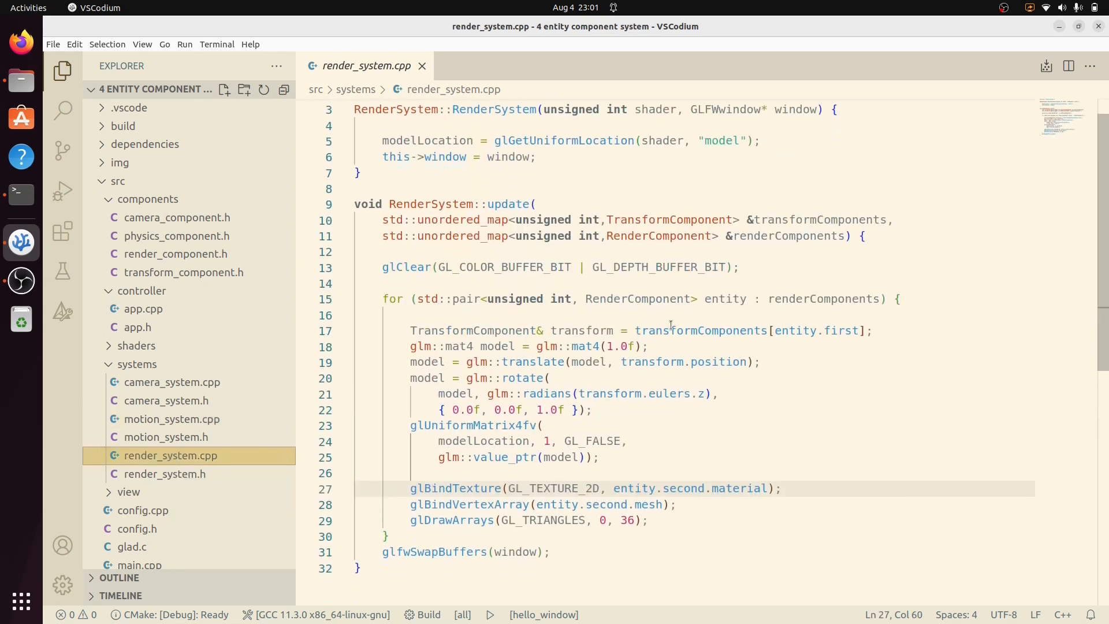
pyautogui.click(803, 219)
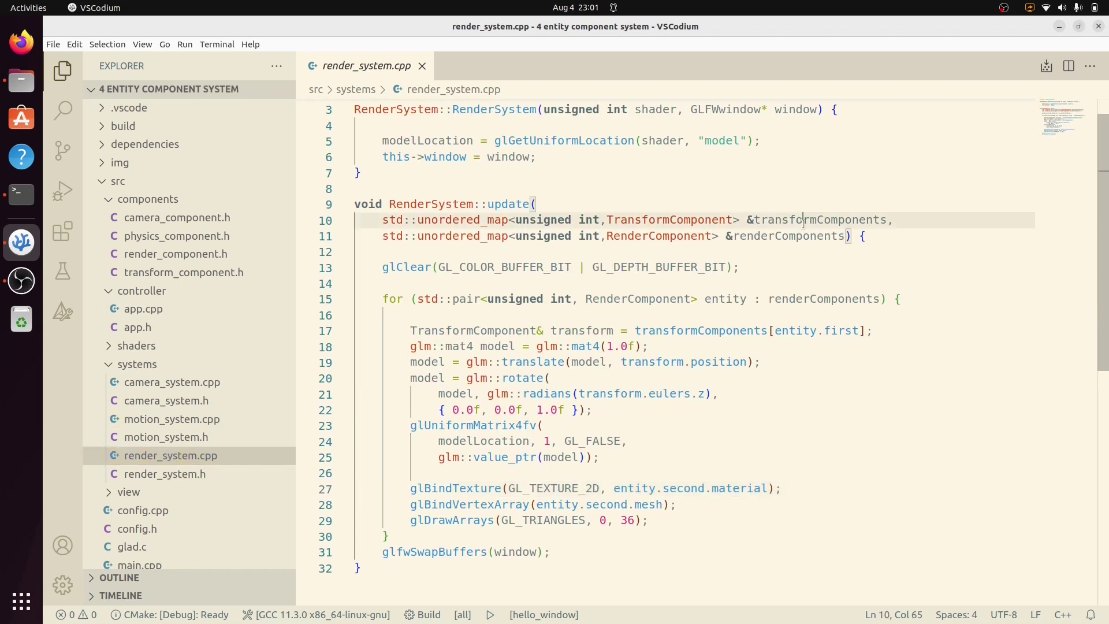
pyautogui.click(775, 235)
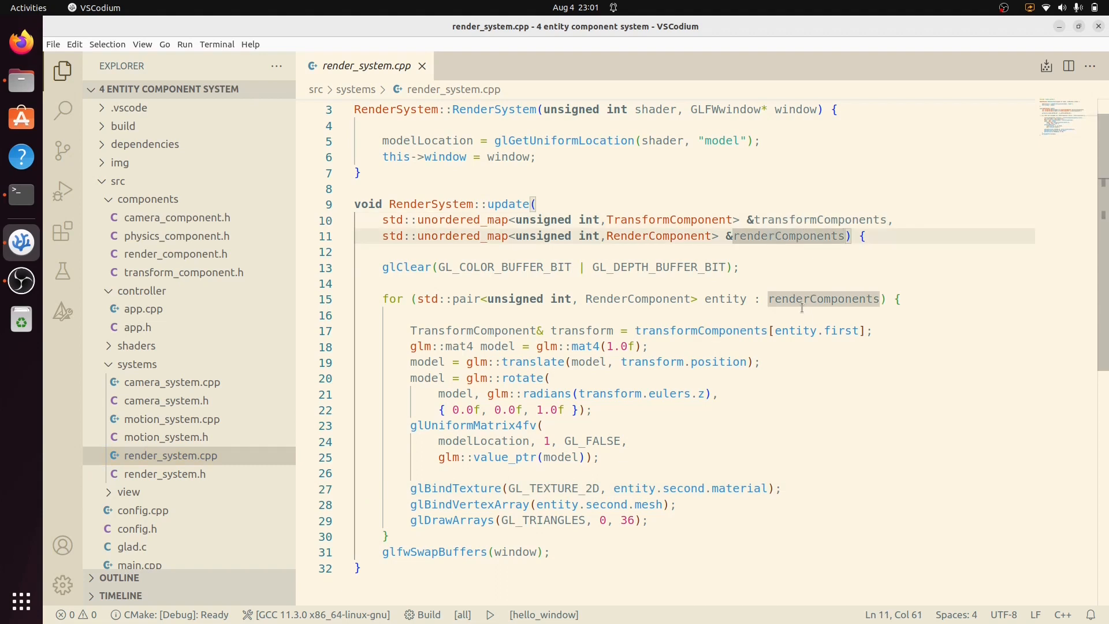
pyautogui.click(763, 350)
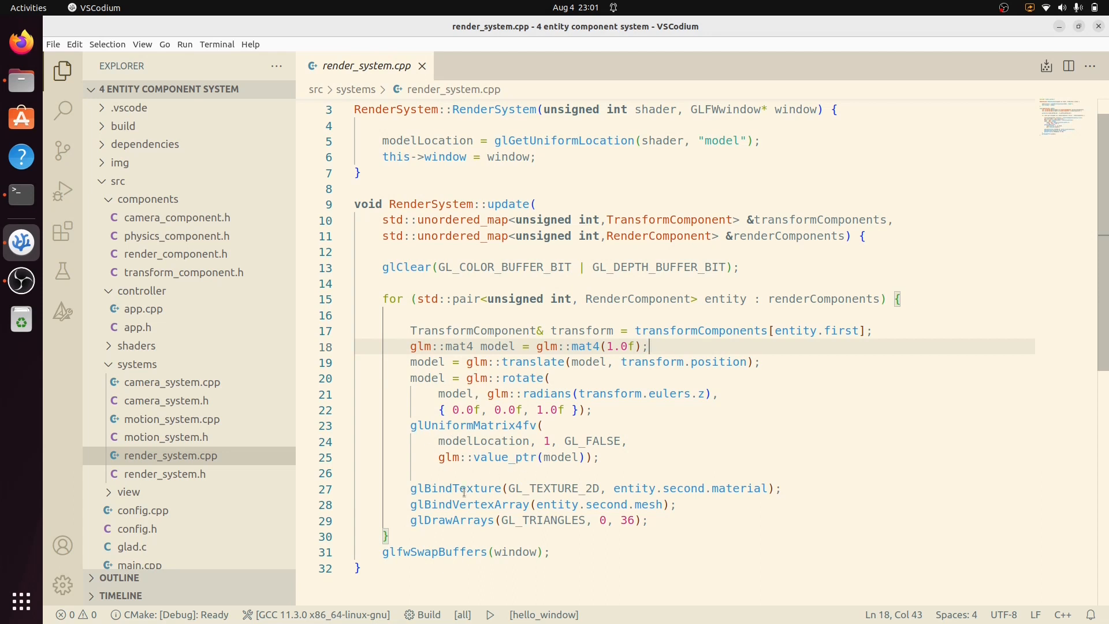
pyautogui.click(789, 489)
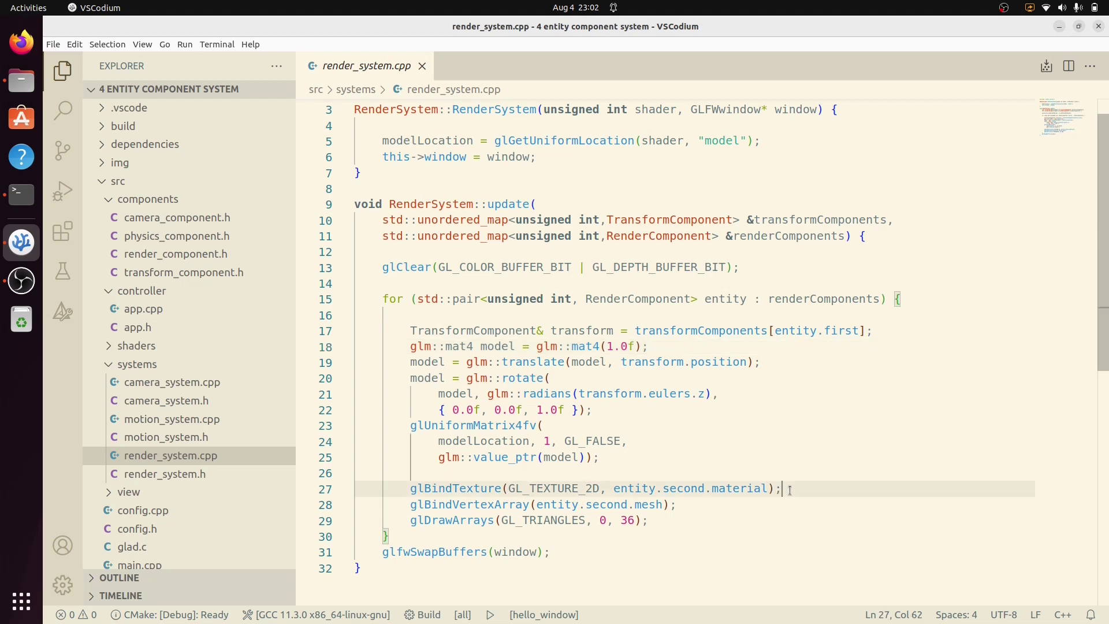
pyautogui.click(703, 505)
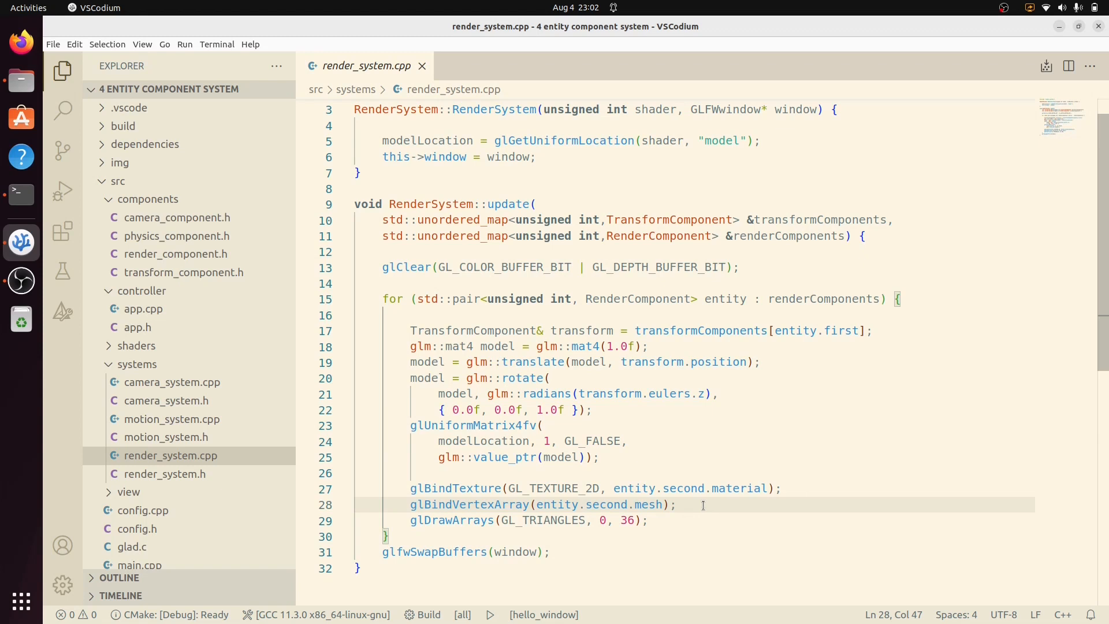
# Step: Build and run the project from the status bar to show the textured cube
pyautogui.click(491, 614)
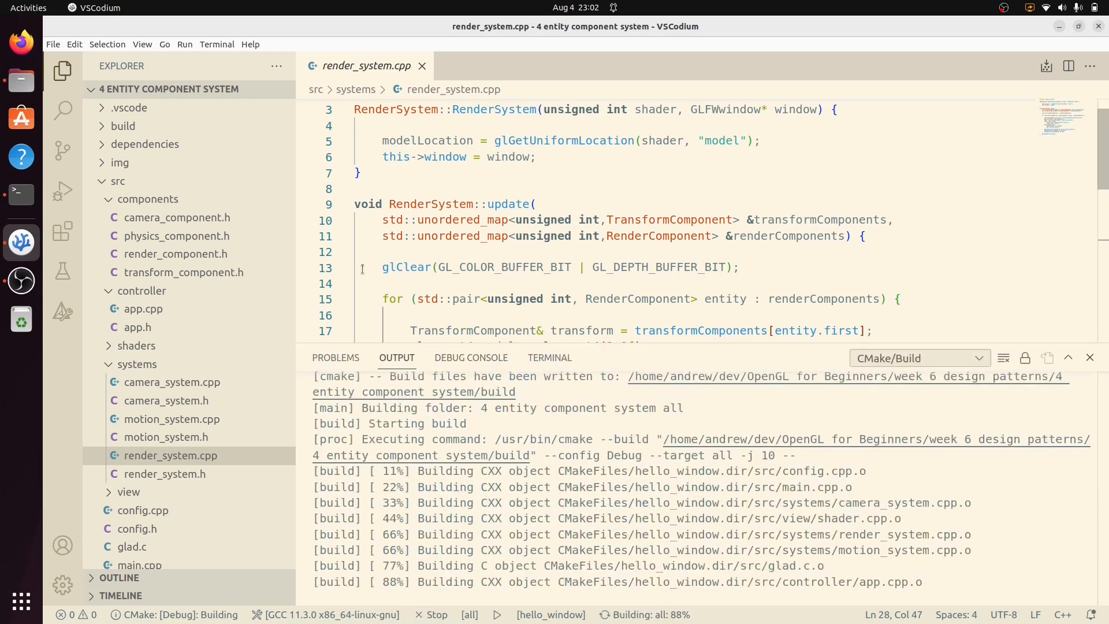